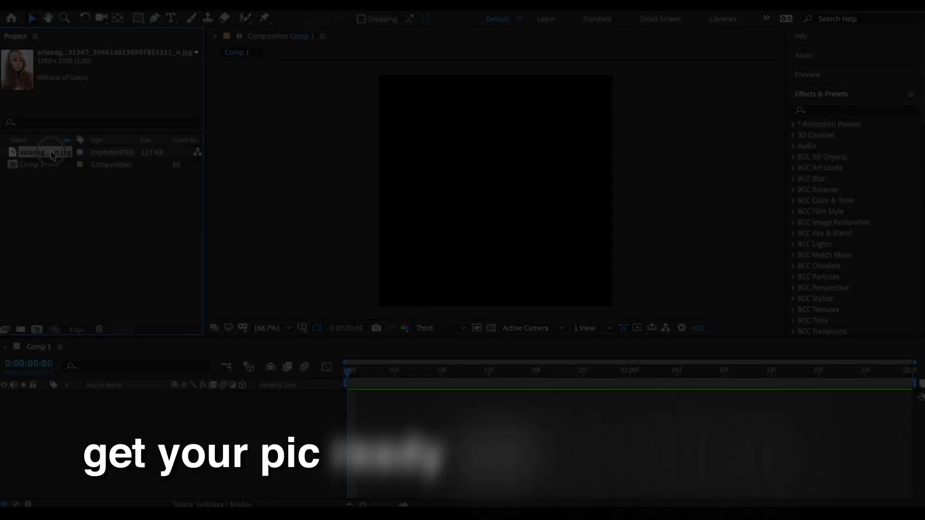
# Move the portrait lower in Comp 1, pre-compose it, and duplicate the precomp layer.
pyautogui.moveTo(198, 407)
pyautogui.mouseDown()
pyautogui.moveTo(346, 420)
pyautogui.moveTo(276, 416)
pyautogui.mouseUp()
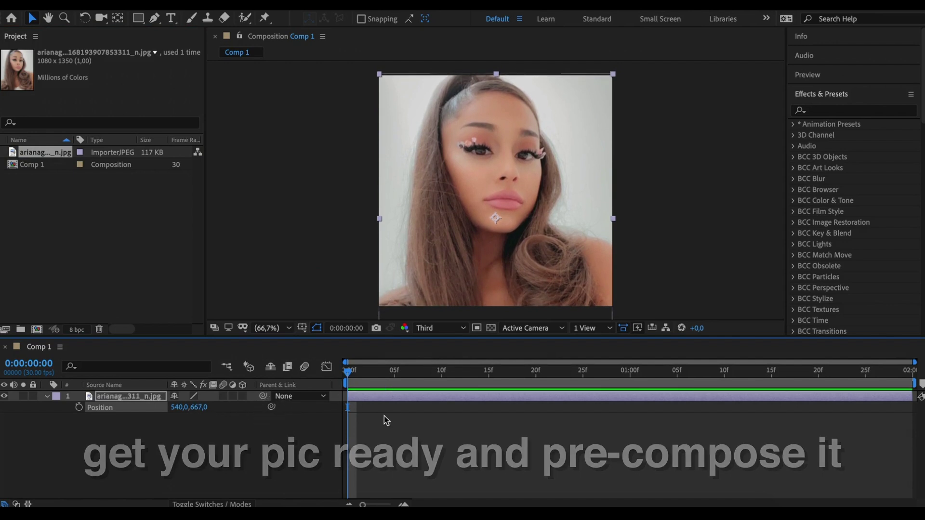
pyautogui.hotkey('ctrl', 'shift', 'c')
pyautogui.press('Return')
pyautogui.hotkey('ctrl', 'd')
pyautogui.click(439, 328)
# At Full resolution, trace a closed Pen mask around the head, hair and shoulders on the top copy.
pyautogui.click(433, 357)
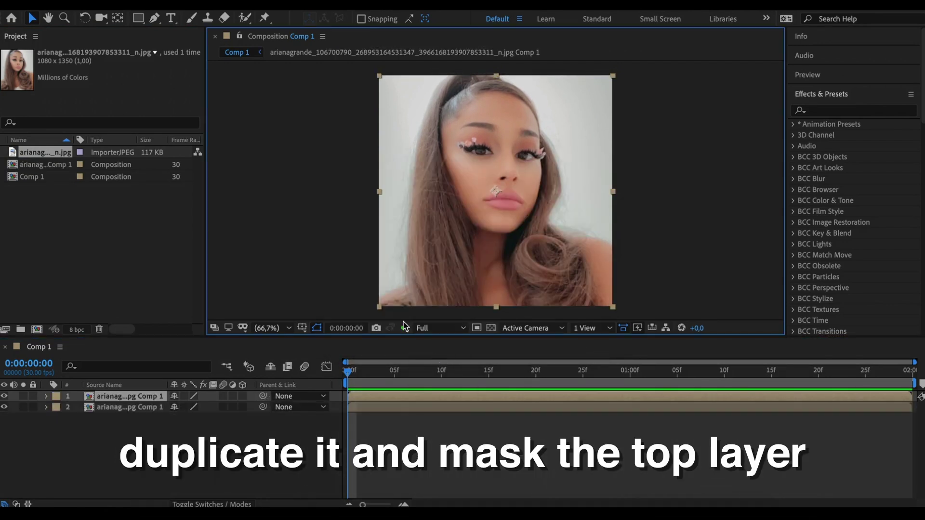
pyautogui.click(412, 190)
pyautogui.click(417, 147)
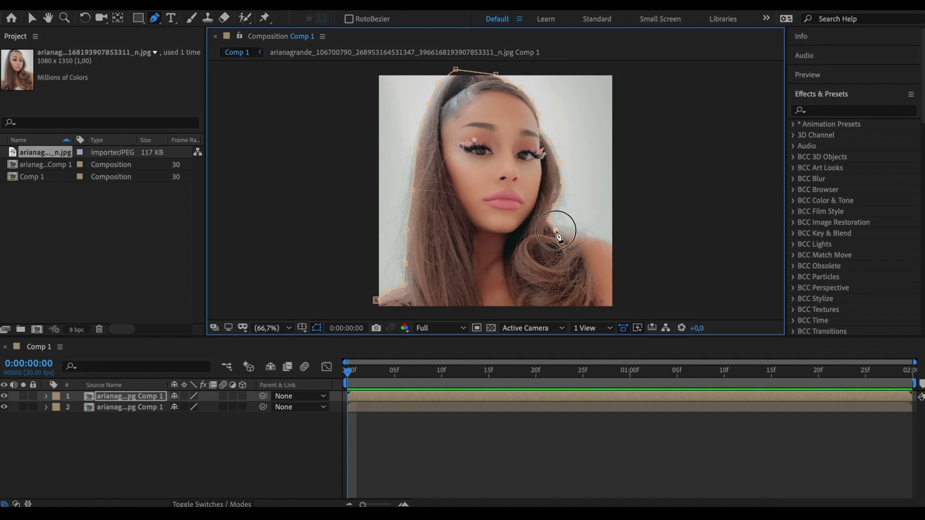
pyautogui.click(621, 313)
pyautogui.click(376, 313)
pyautogui.click(376, 301)
pyautogui.press('v')
# Set the mask's Mask Feather to 10 pixels.
pyautogui.press('f')
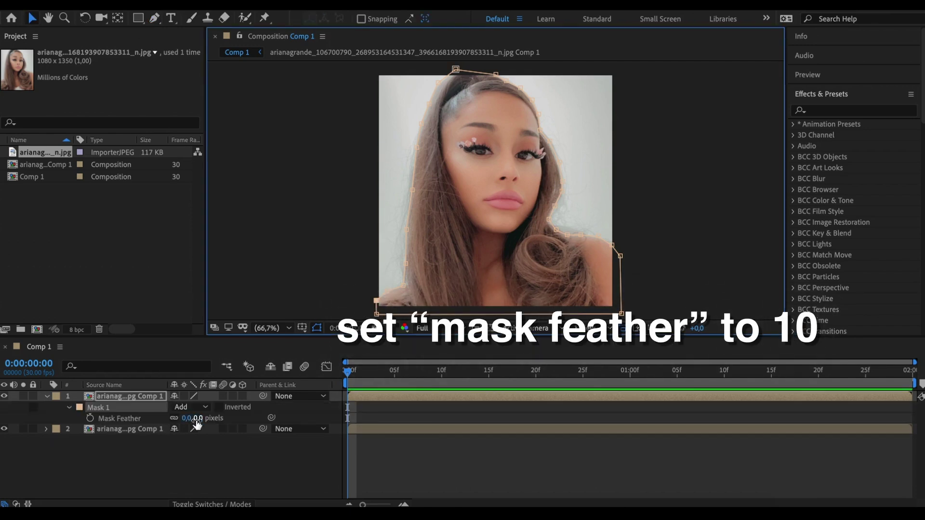
pyautogui.click(197, 418)
pyautogui.write('10')
pyautogui.press('Return')
# Add an adjustment layer with a 4-Color Gradient in Overlay blending mode.
pyautogui.click(125, 396)
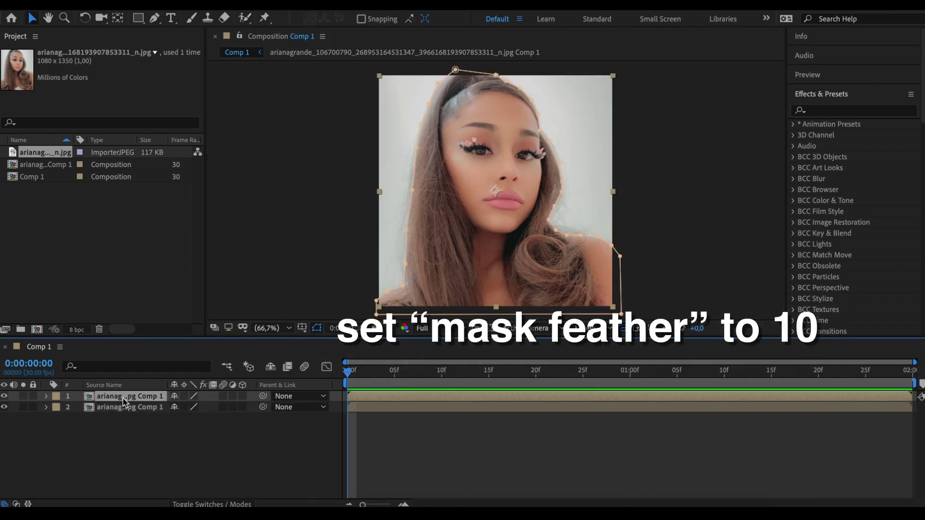
pyautogui.rightClick(198, 407)
pyautogui.moveTo(208, 368)
pyautogui.click(429, 450)
pyautogui.click(862, 111)
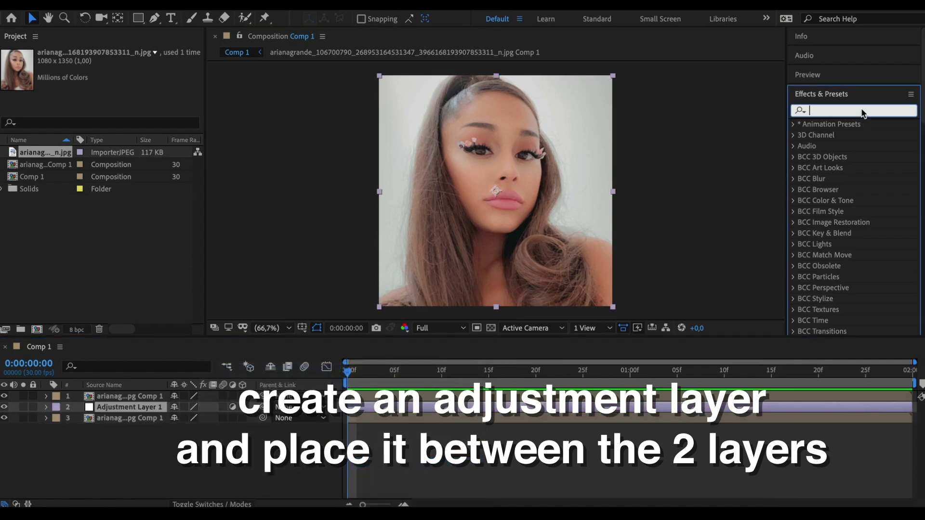
pyautogui.write('4-color')
pyautogui.doubleClick(851, 135)
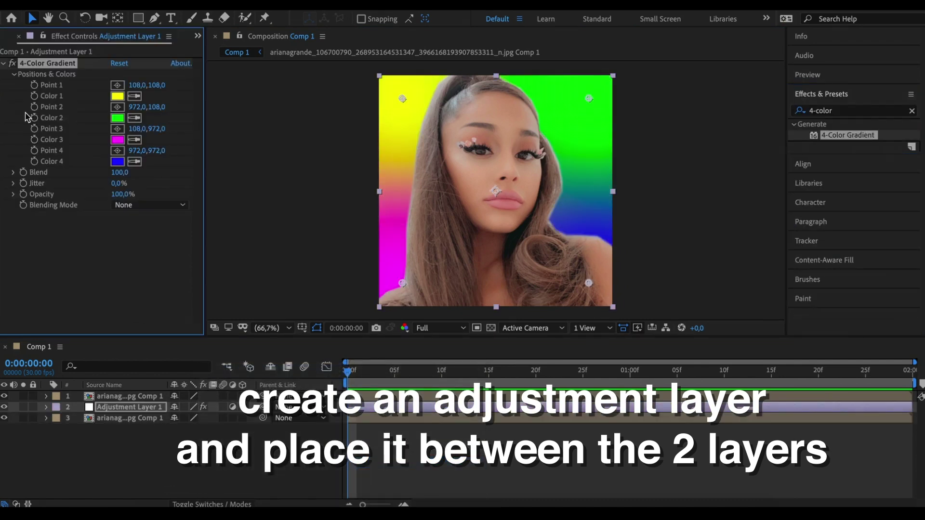
pyautogui.click(147, 205)
pyautogui.click(145, 288)
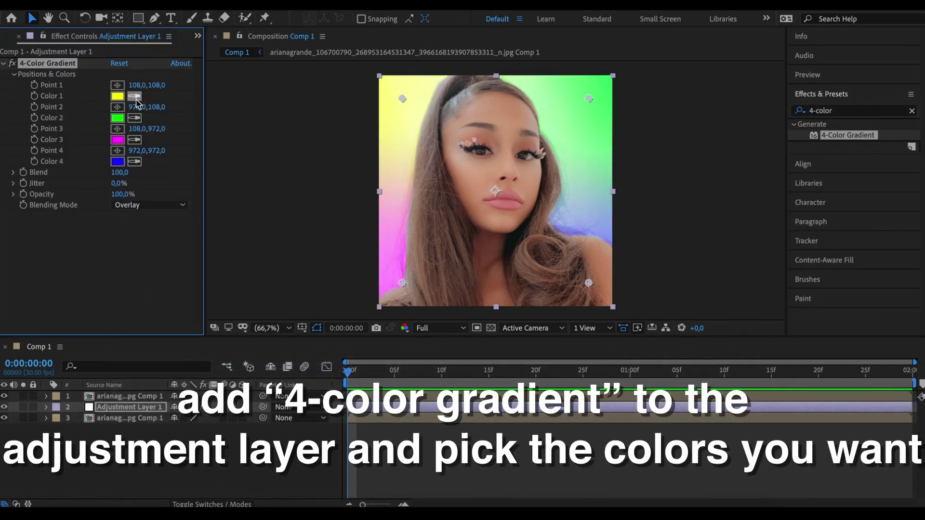
# Set gradient Color 1 to purple, Color 2 to blue and Color 3 to cyan.
pyautogui.click(117, 96)
pyautogui.click(487, 216)
pyautogui.press('Return')
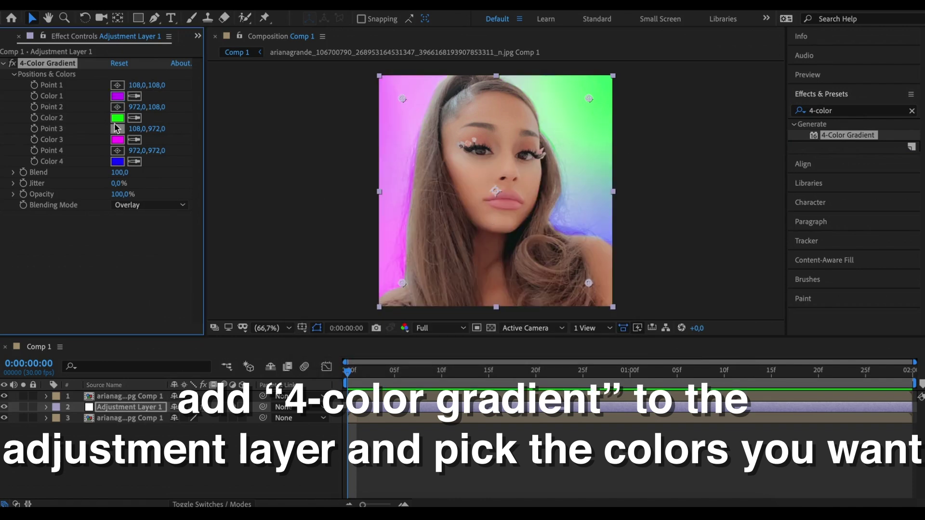
pyautogui.click(117, 118)
pyautogui.click(489, 235)
pyautogui.press('Return')
pyautogui.click(117, 140)
pyautogui.click(488, 264)
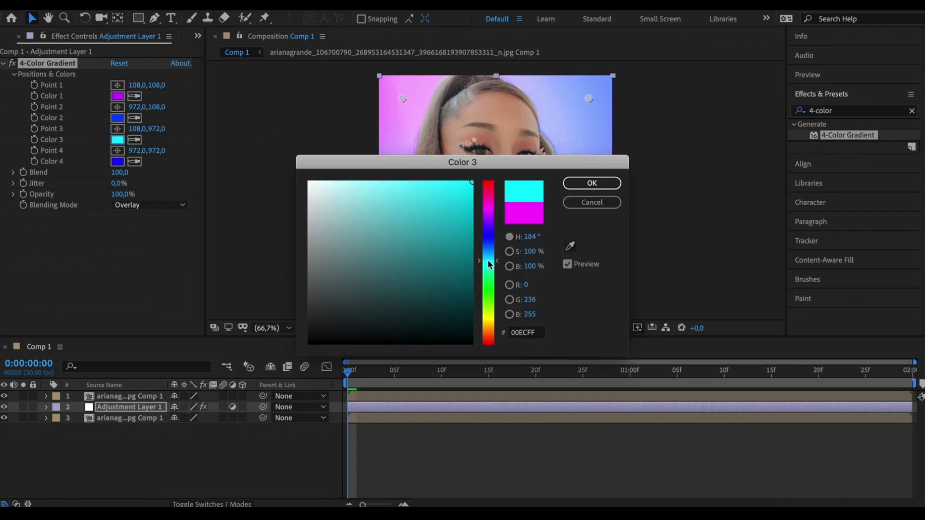
pyautogui.press('Return')
# Make Color 4 purple, set Blend to 145, and drop preview quality to Third.
pyautogui.click(117, 162)
pyautogui.click(472, 215)
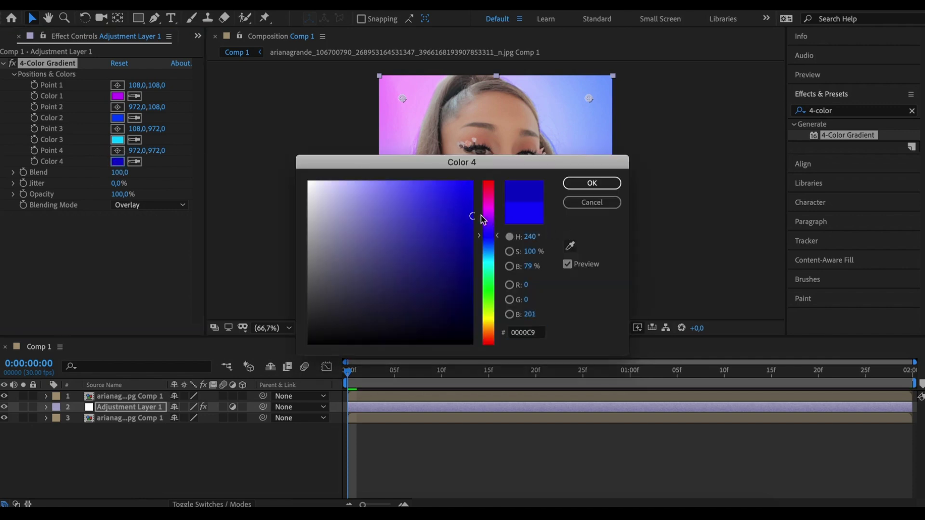
pyautogui.click(484, 217)
pyautogui.press('Return')
pyautogui.moveTo(119, 172)
pyautogui.mouseDown()
pyautogui.moveTo(243, 257)
pyautogui.moveTo(236, 262)
pyautogui.mouseUp()
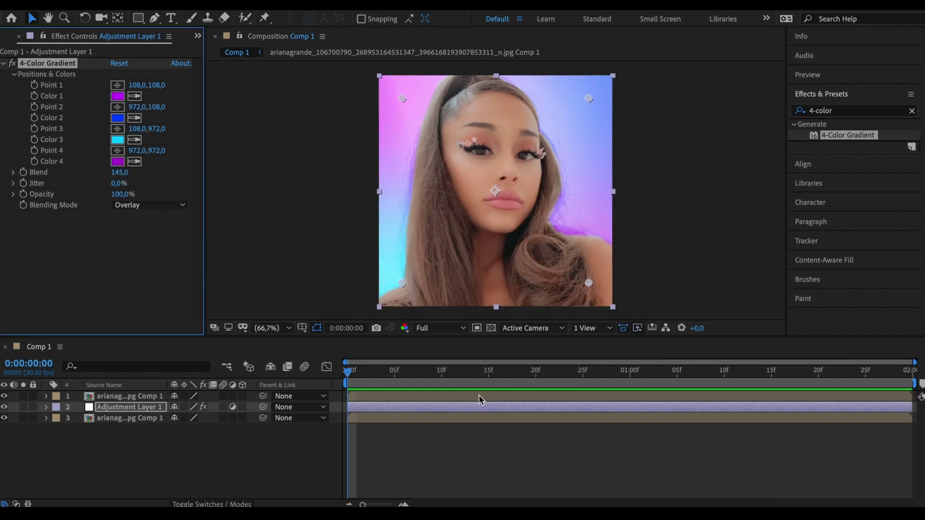
pyautogui.click(440, 328)
pyautogui.click(446, 384)
# Create a new black solid layer.
pyautogui.rightClick(321, 363)
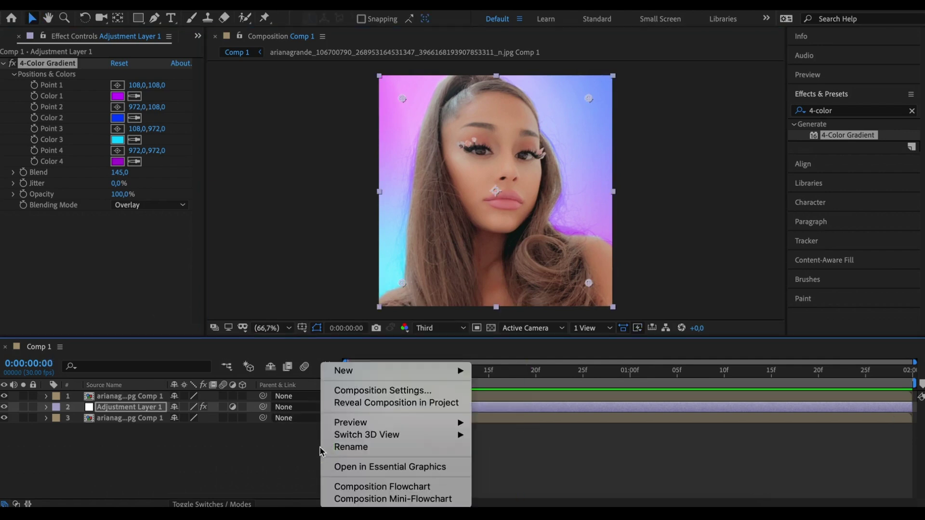
pyautogui.moveTo(386, 370)
pyautogui.click(496, 402)
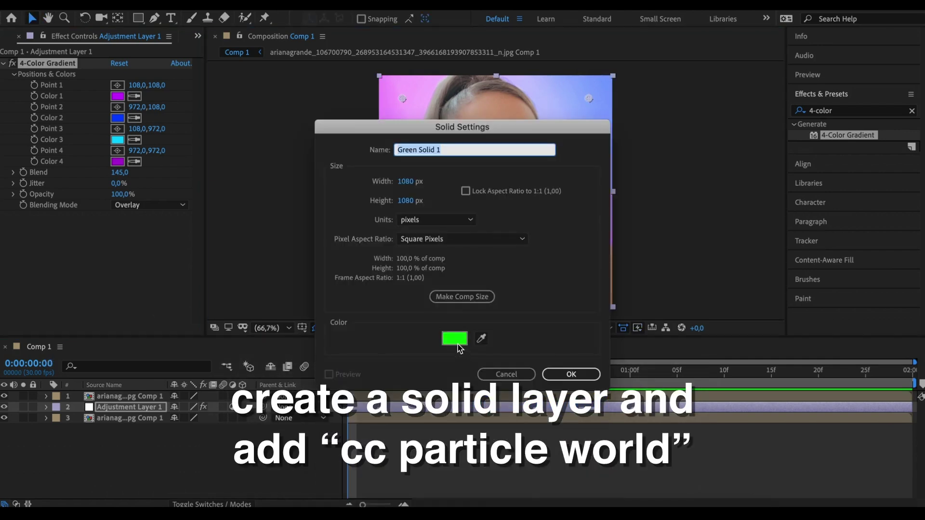
pyautogui.click(482, 337)
pyautogui.click(580, 182)
pyautogui.click(555, 374)
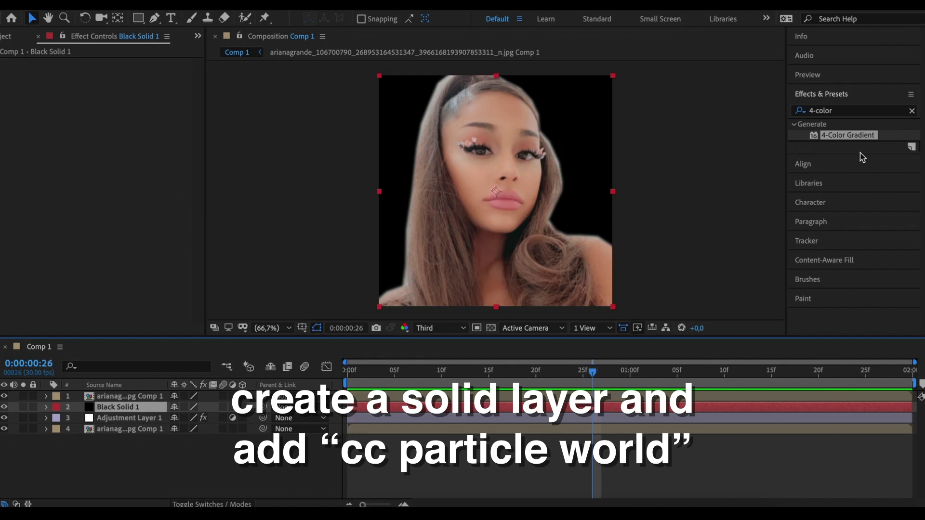
# Apply CC Particle World to the solid and turn off its Motion Path and floor Grid.
pyautogui.click(860, 111)
pyautogui.write('particle world')
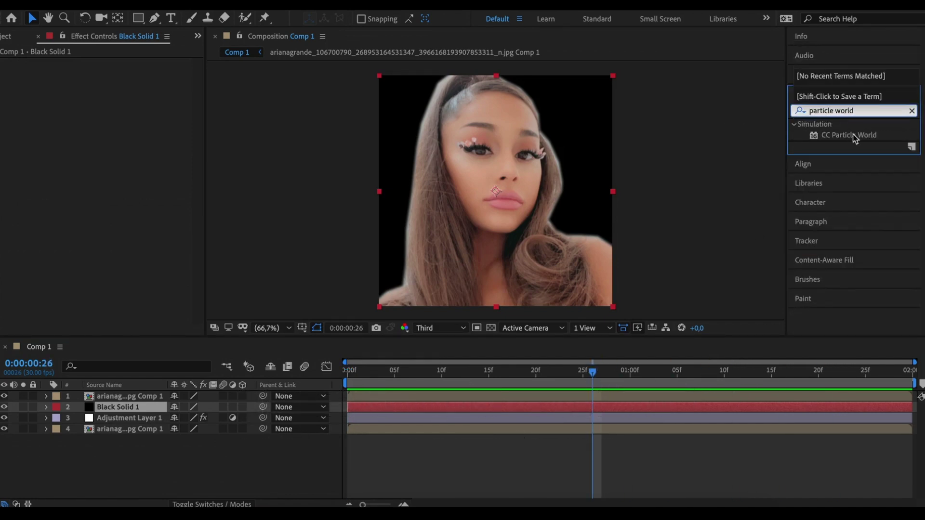
pyautogui.doubleClick(854, 138)
pyautogui.click(39, 74)
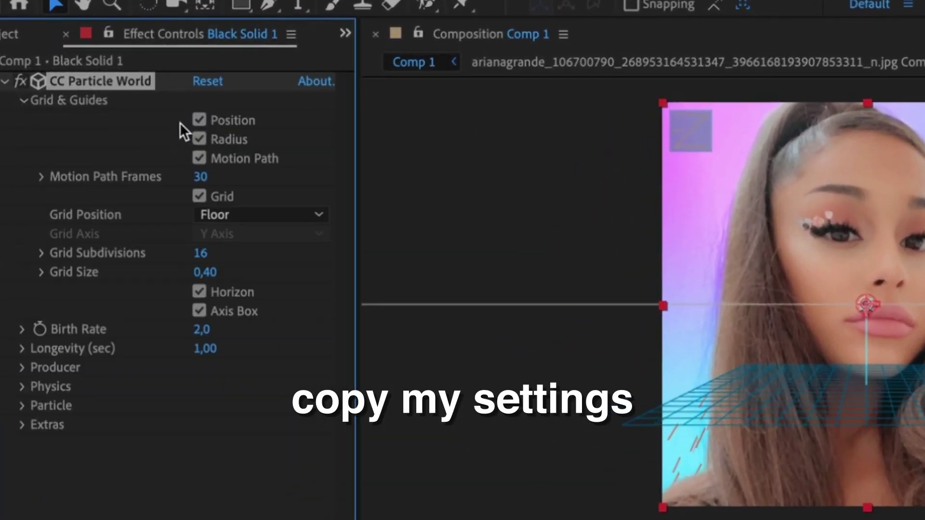
pyautogui.click(203, 158)
pyautogui.click(199, 196)
pyautogui.click(23, 100)
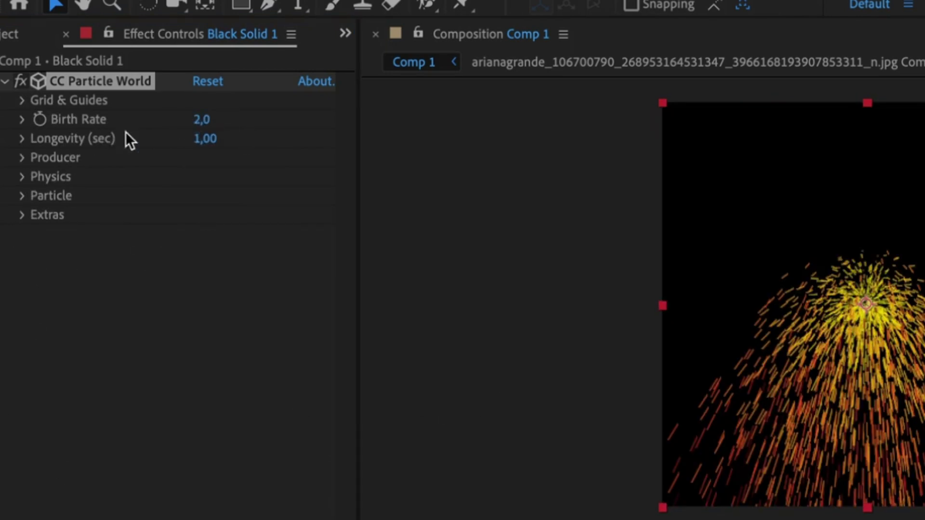
# Make the particles Stars with white birth and death colours.
pyautogui.click(23, 196)
pyautogui.click(260, 215)
pyautogui.click(272, 264)
pyautogui.click(205, 425)
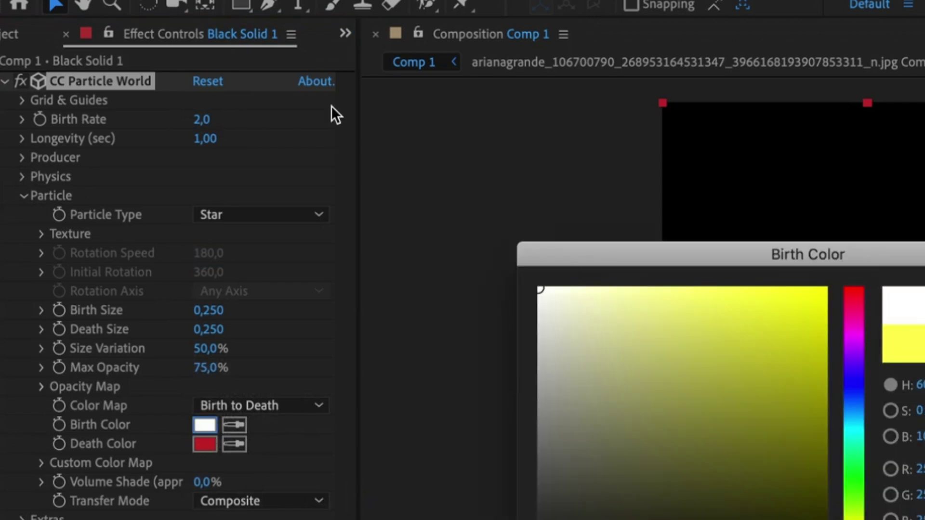
pyautogui.press('Return')
pyautogui.click(205, 443)
pyautogui.click(539, 288)
pyautogui.press('Return')
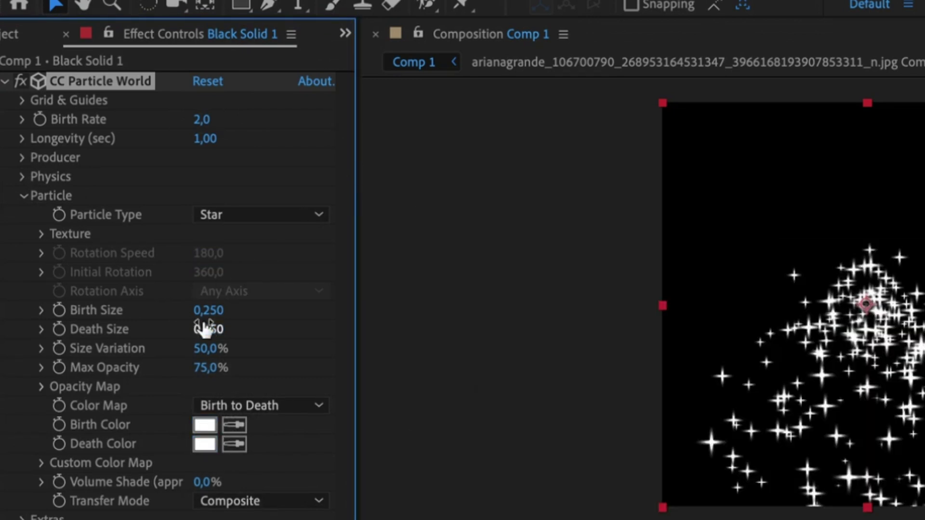
# Set the Physics animation to Twirly with velocity 0.1 and gravity 0.05.
pyautogui.click(41, 387)
pyautogui.click(41, 387)
pyautogui.click(22, 177)
pyautogui.click(260, 195)
pyautogui.click(257, 339)
pyautogui.click(206, 216)
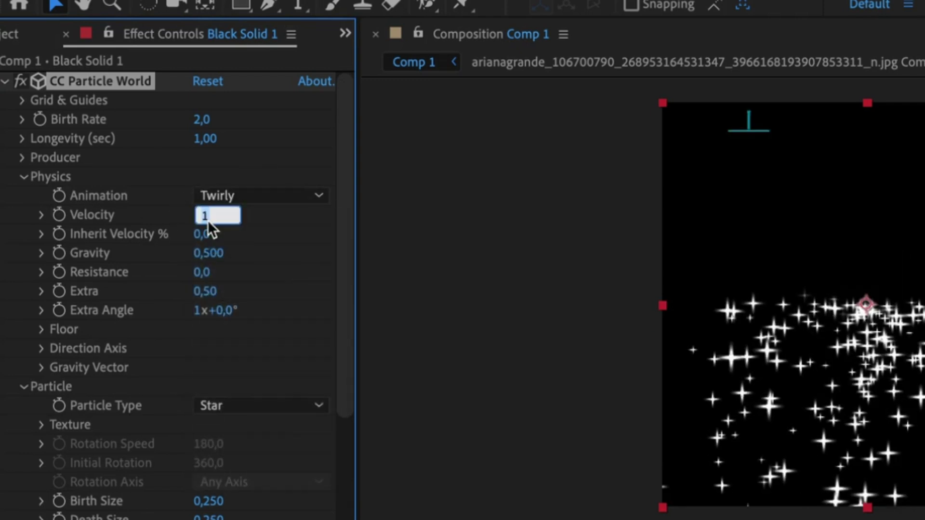
pyautogui.write('0,1')
pyautogui.press('Return')
pyautogui.click(216, 257)
pyautogui.write('0,')
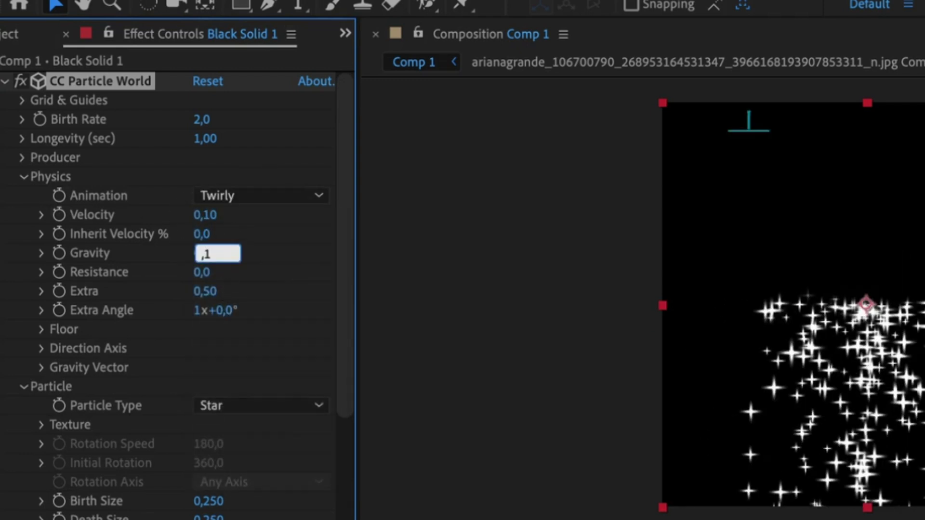
pyautogui.write('01')
pyautogui.press('Return')
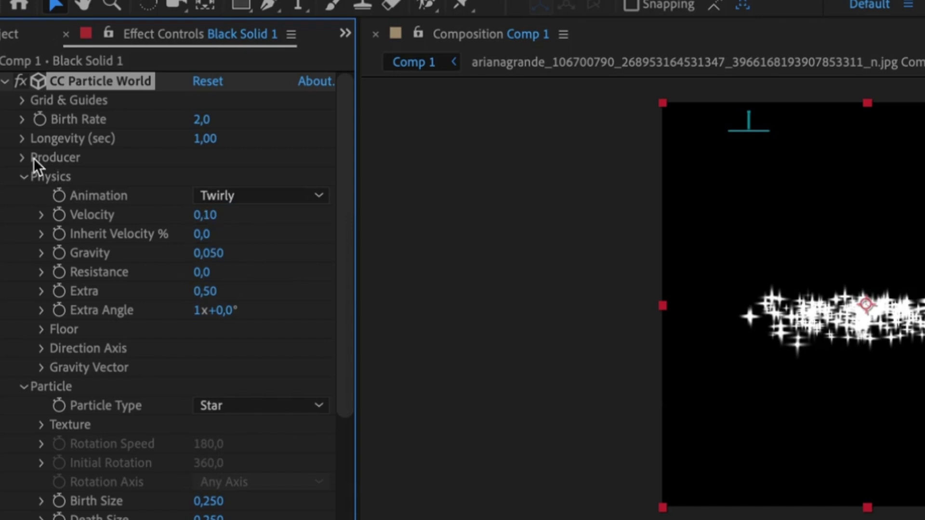
# Widen the emitter to 1.0 across the frame, set velocity 0.01 and Extra 0.1.
pyautogui.click(33, 158)
pyautogui.press('Return')
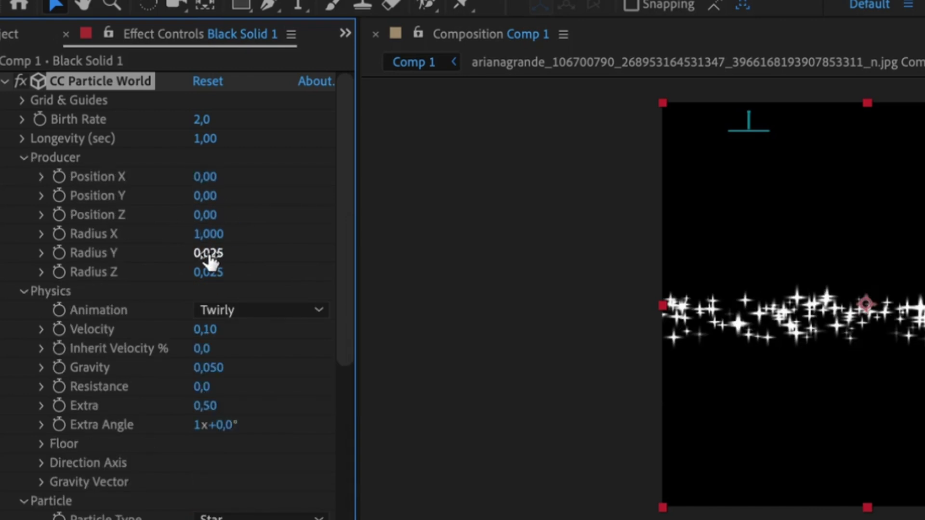
pyautogui.press('Return')
pyautogui.write('1,000')
pyautogui.press('Return')
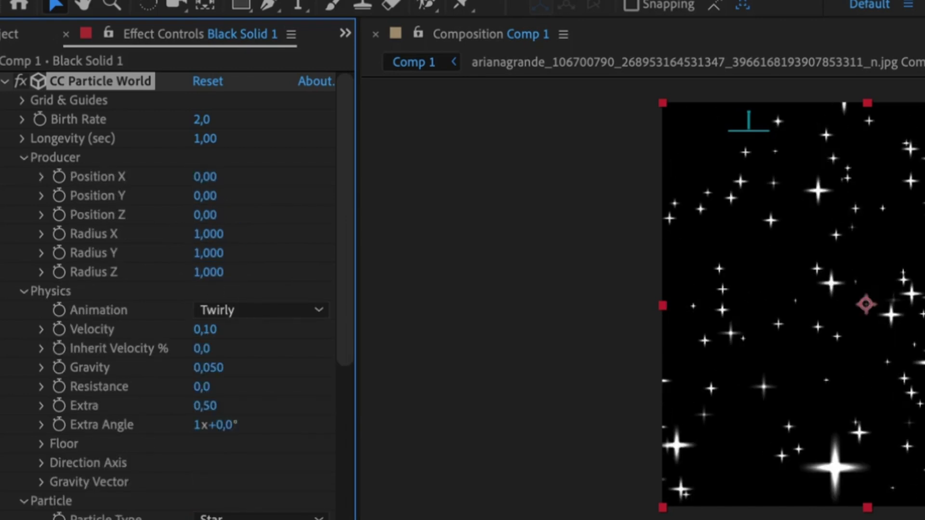
pyautogui.press('F2')
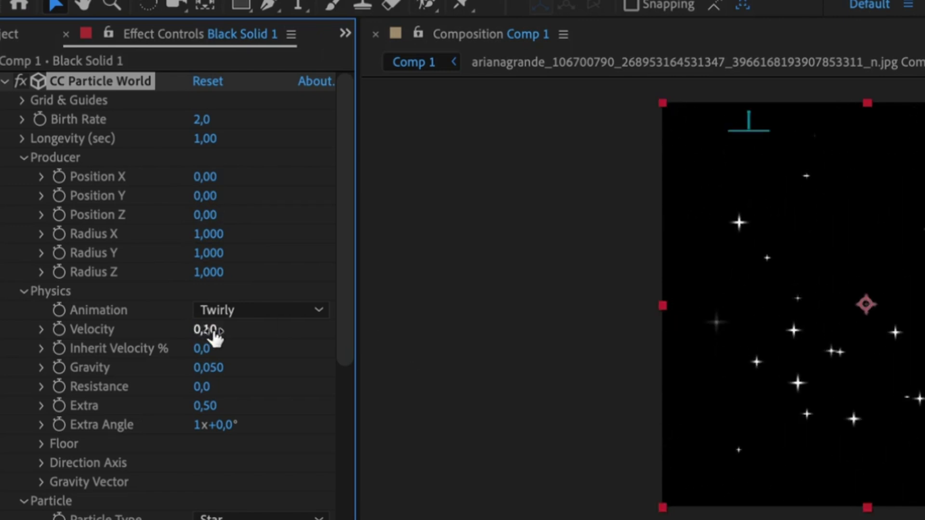
pyautogui.press('Return')
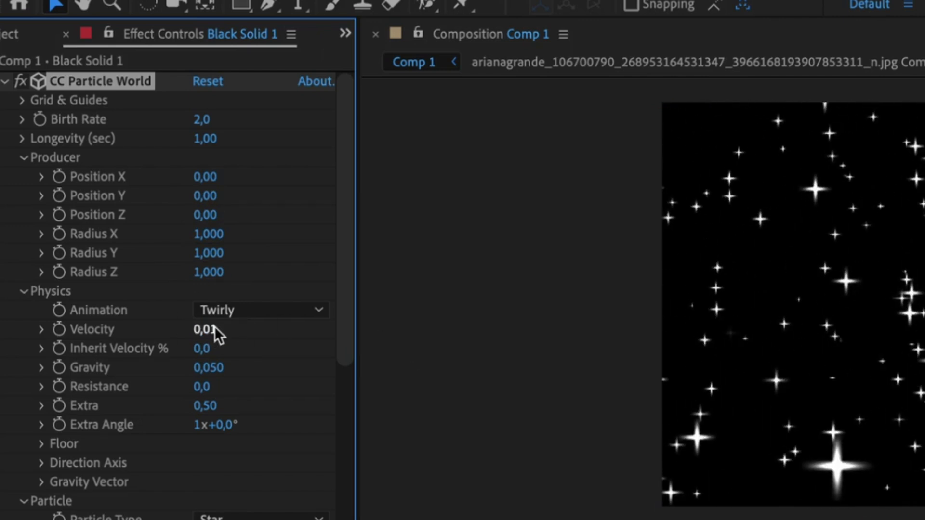
pyautogui.moveTo(212, 413); pyautogui.dragTo(170, 427)
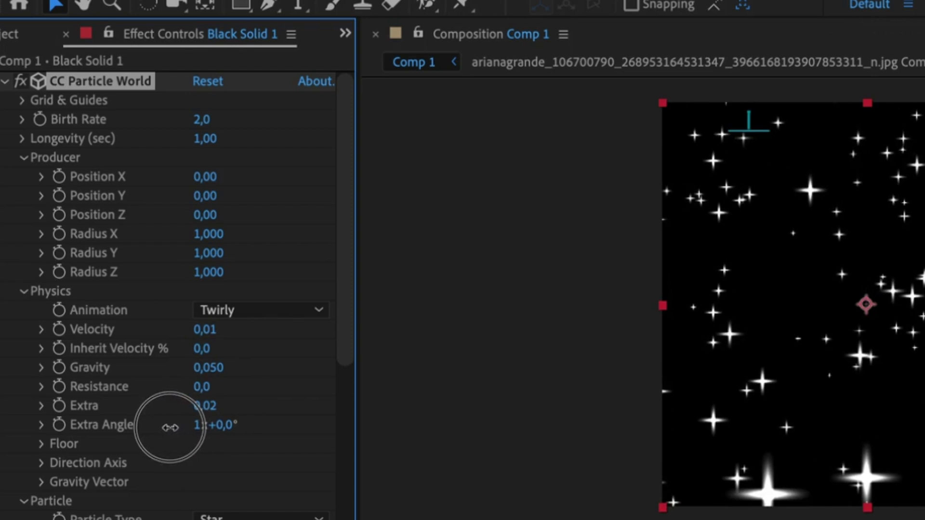
pyautogui.press('Return')
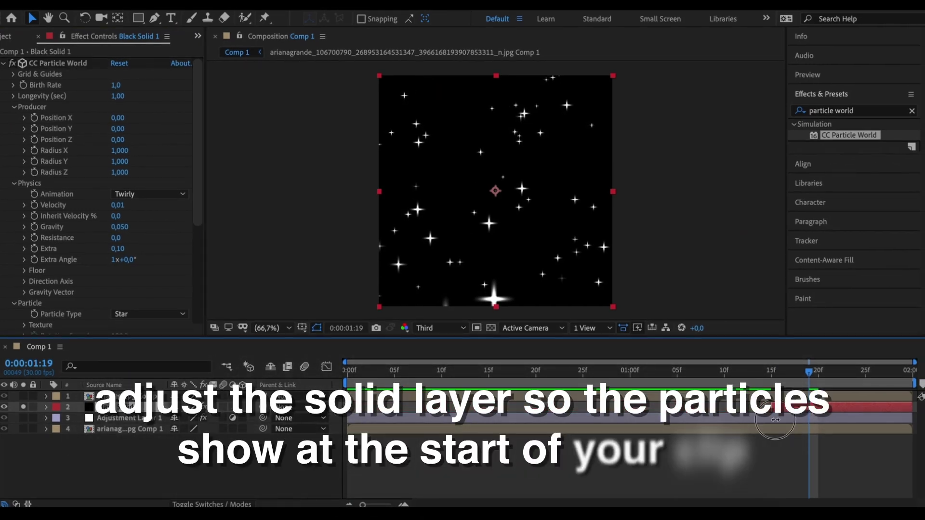
# Keep the particle solid starting at 0:00 and apply S_Glow with Brightness about 2.5.
pyautogui.moveTo(775, 419); pyautogui.dragTo(909, 413)
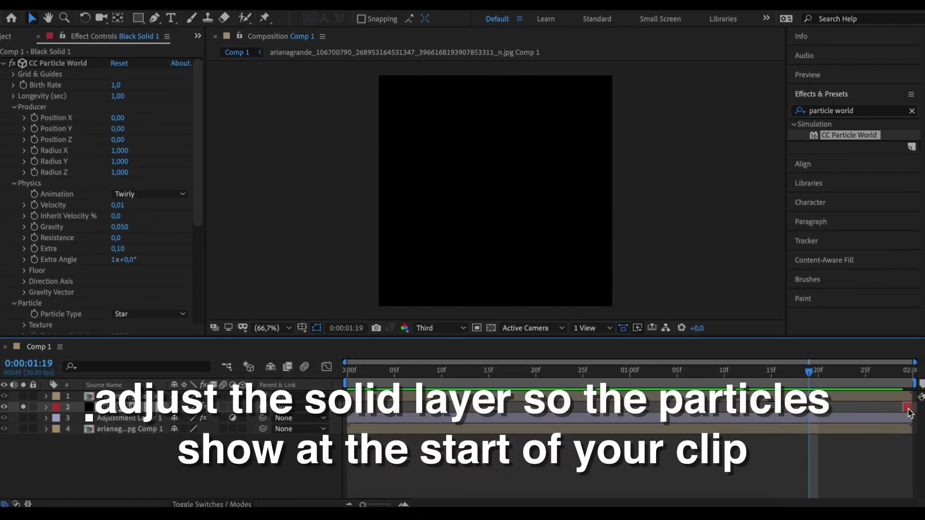
pyautogui.hotkey('ctrl', 'z')
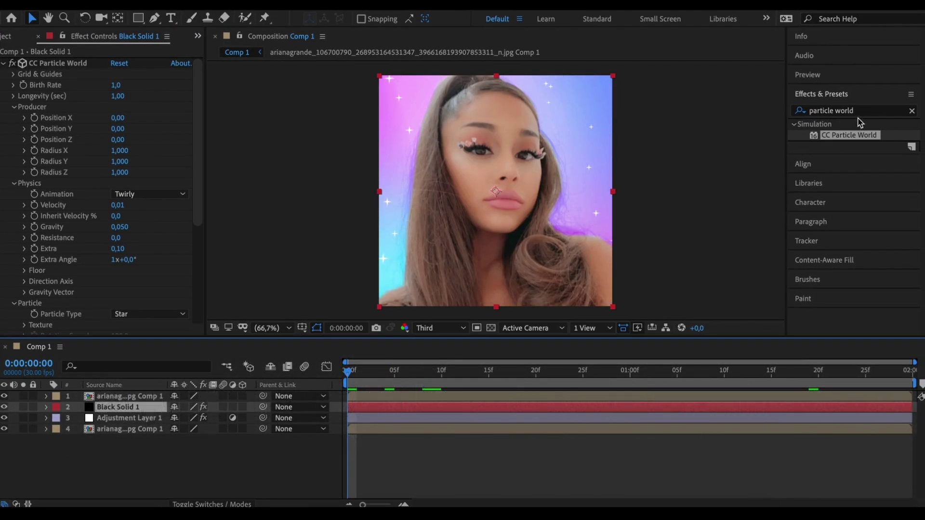
pyautogui.click(861, 111)
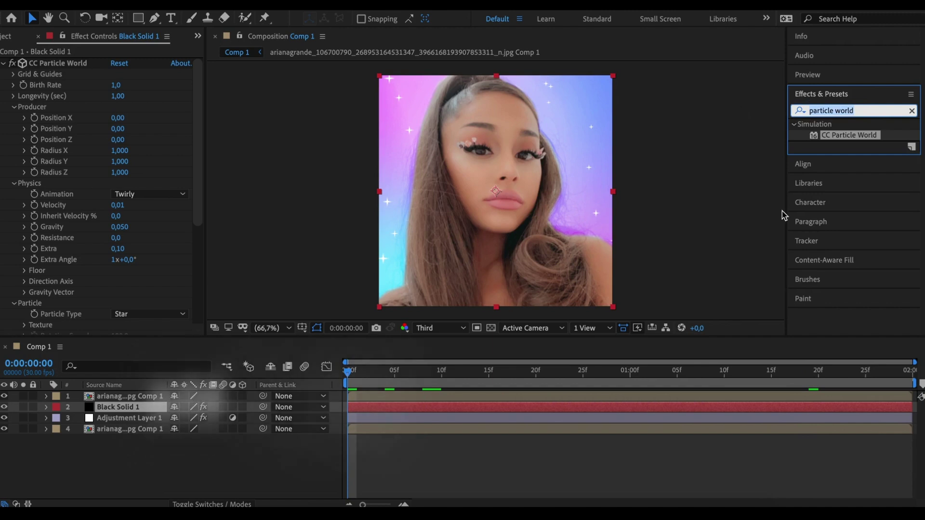
pyautogui.write('s_')
pyautogui.click(829, 125)
pyautogui.doubleClick(838, 135)
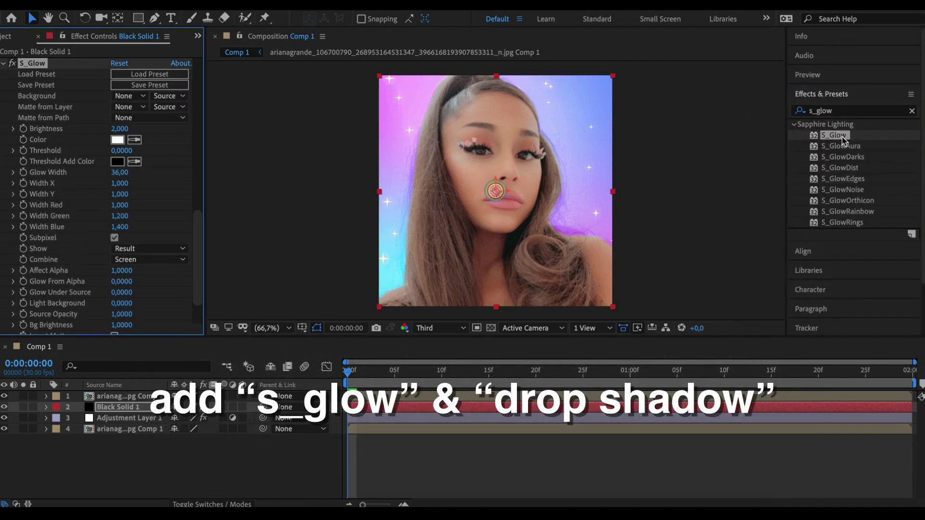
pyautogui.moveTo(119, 129); pyautogui.dragTo(153, 131)
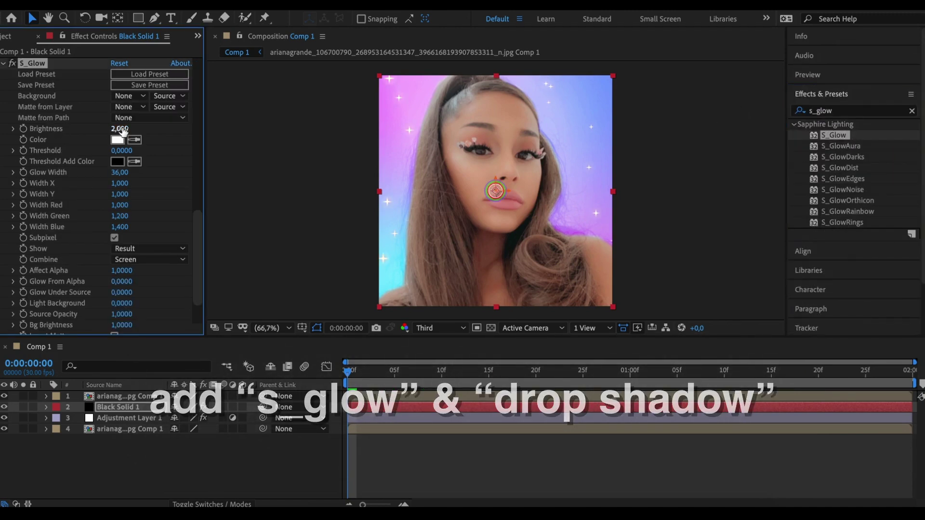
# Apply Drop Shadow to the particle solid and raise S_Glow Brightness to 2.920.
pyautogui.click(862, 113)
pyautogui.write('shadow')
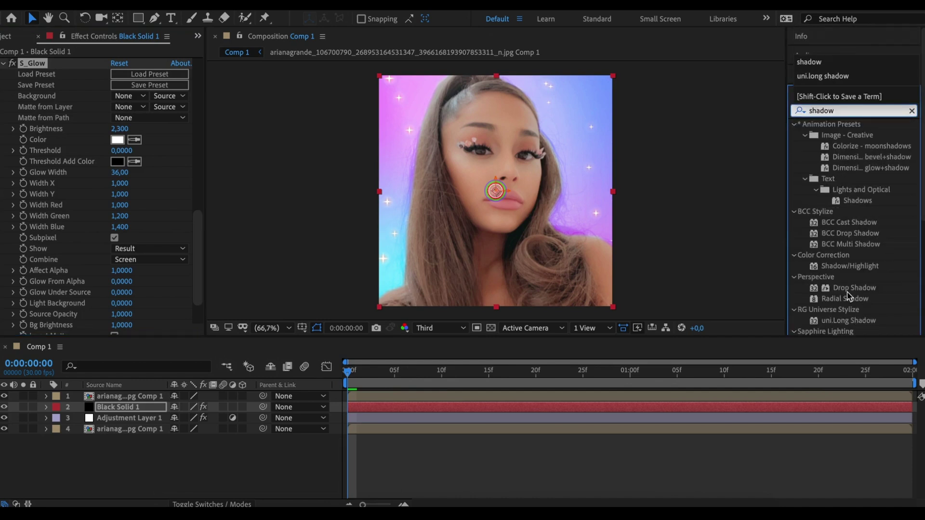
pyautogui.doubleClick(854, 287)
pyautogui.scroll(3, 101, 150)
pyautogui.scroll(3, 101, 151)
pyautogui.moveTo(119, 139); pyautogui.dragTo(172, 142)
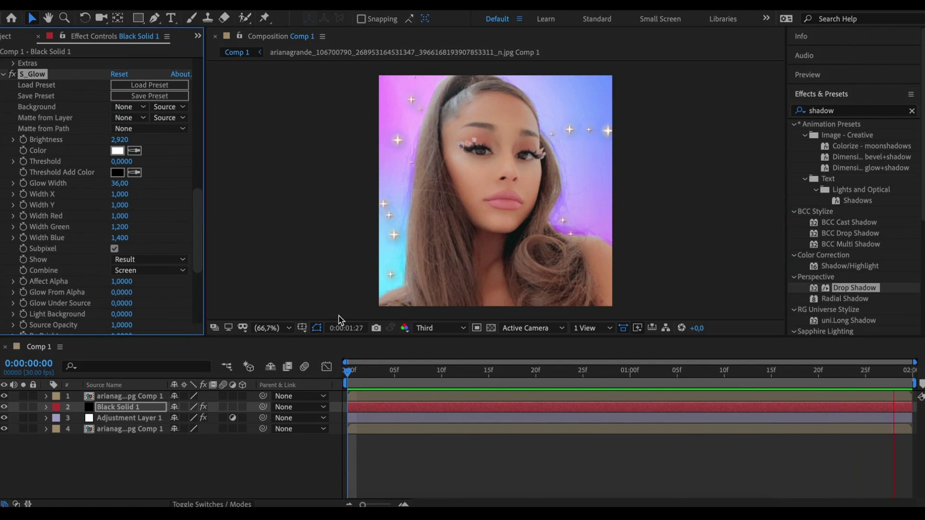
pyautogui.click(394, 398)
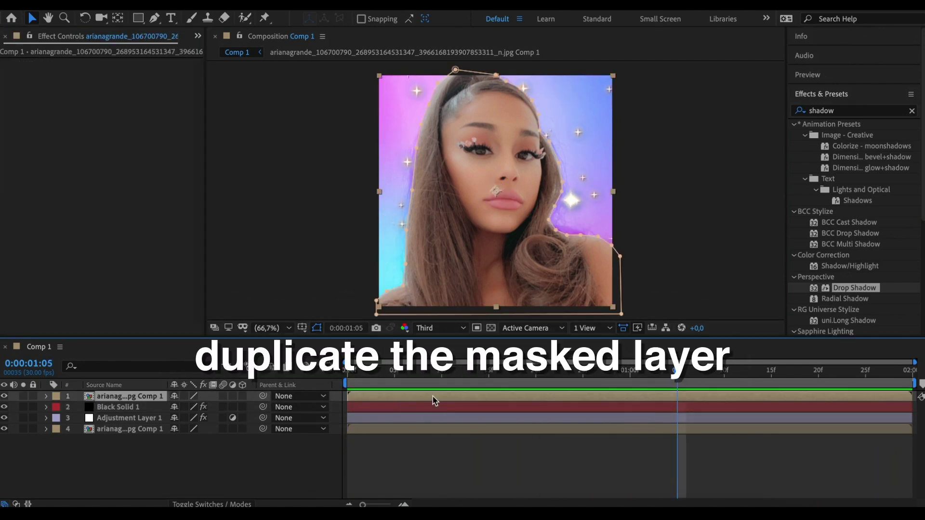
# Duplicate the masked portrait and give the copy two Starglow effects.
pyautogui.hotkey('ctrl', 'd')
pyautogui.click(833, 111)
pyautogui.write('sta')
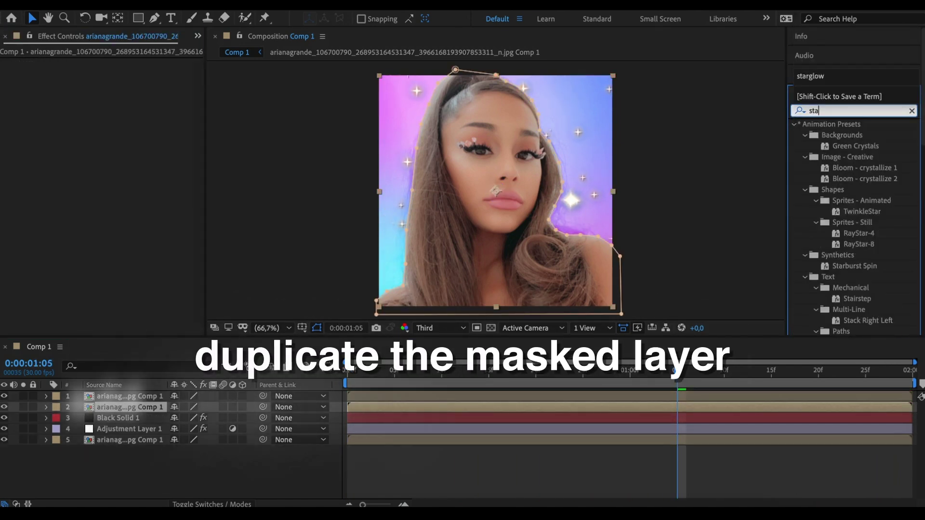
pyautogui.write('rglow')
pyautogui.doubleClick(835, 135)
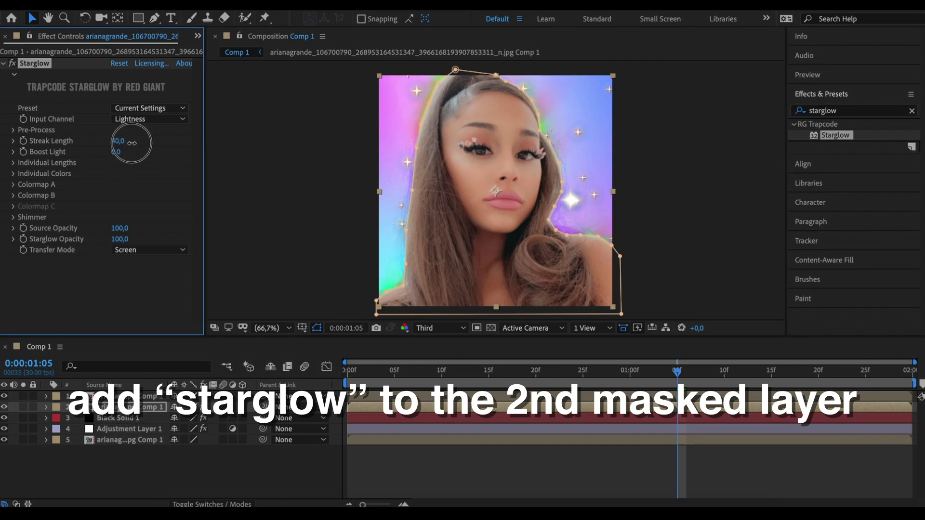
pyautogui.hotkey('ctrl', 'd')
# Add Hue/Saturation to the copy with Master Hue shifted to about +209°.
pyautogui.click(848, 111)
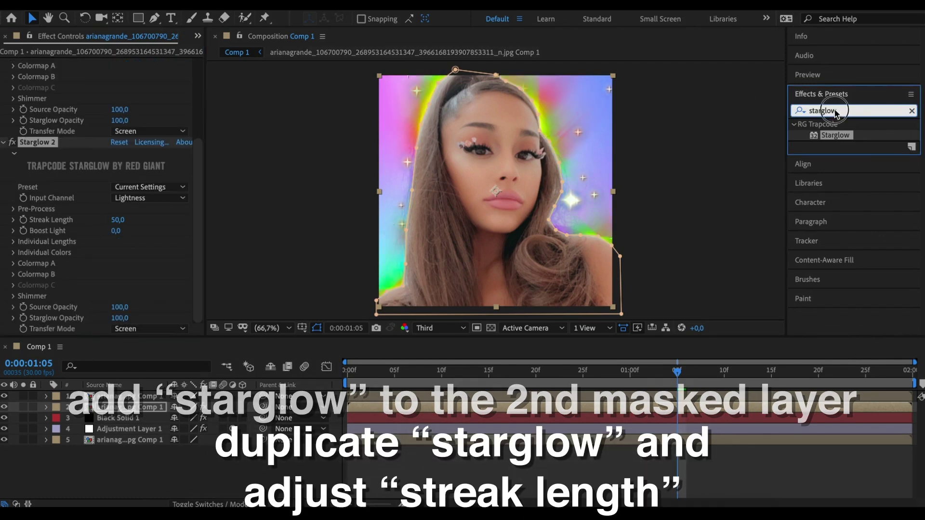
pyautogui.write('hue')
pyautogui.doubleClick(864, 200)
pyautogui.moveTo(127, 203); pyautogui.dragTo(275, 218)
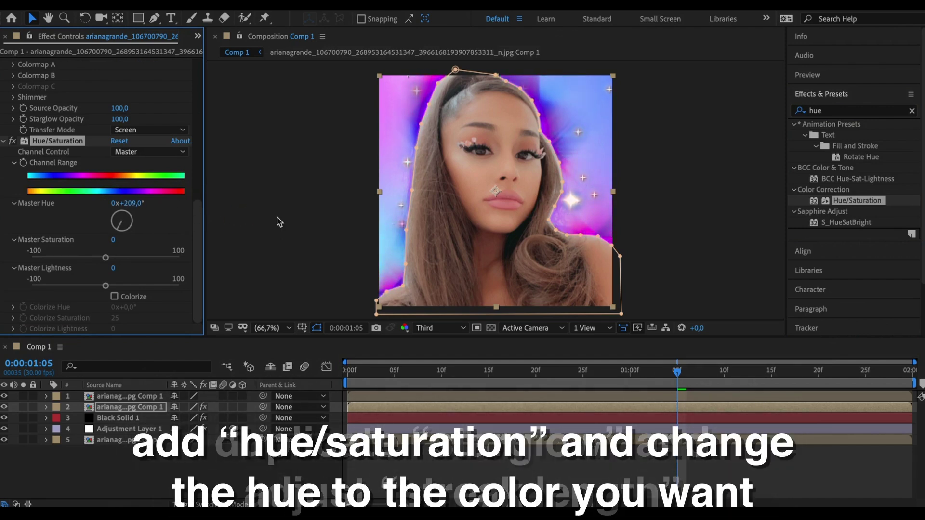
# Apply S_GlowAura to the copy and set the first Starglow's Streak Length to 59.
pyautogui.click(848, 110)
pyautogui.write('s_glowaura')
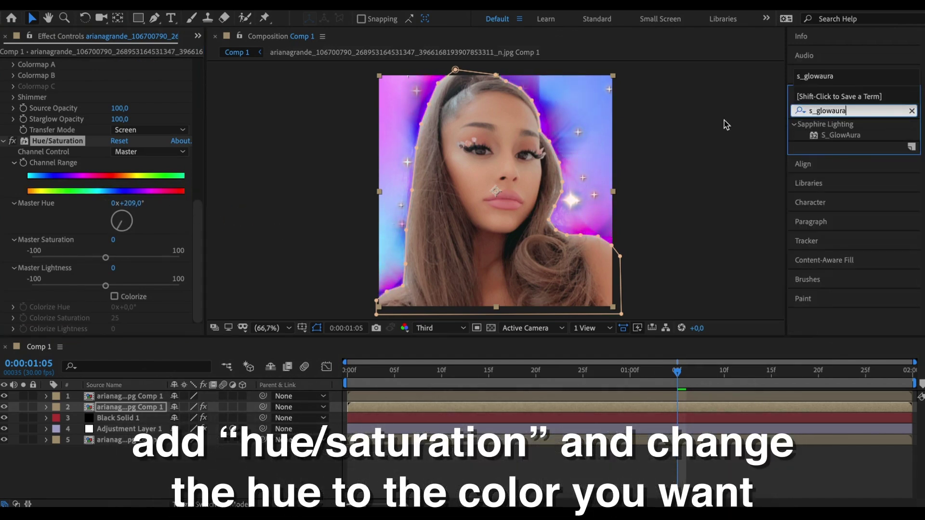
pyautogui.doubleClick(841, 136)
pyautogui.scroll(5, 103, 161)
pyautogui.scroll(5, 102, 161)
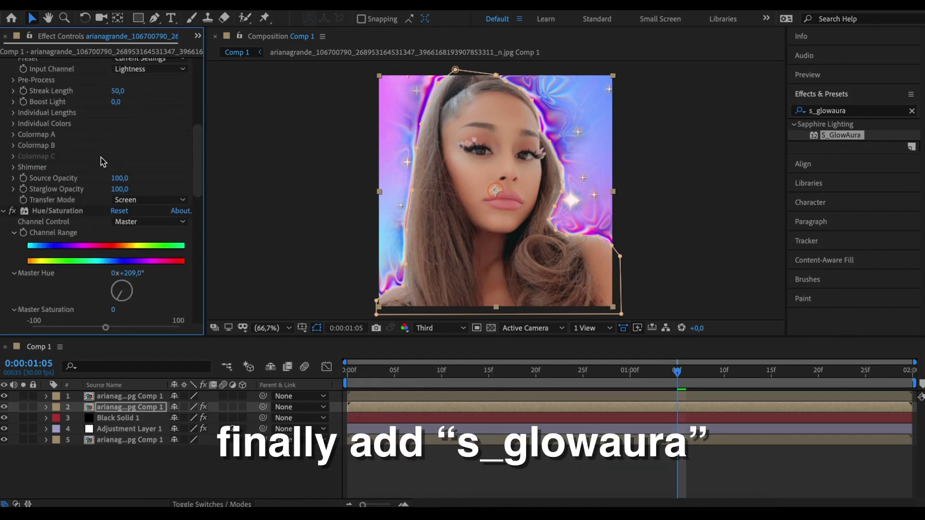
pyautogui.scroll(5, 102, 161)
pyautogui.scroll(4, 150, 141)
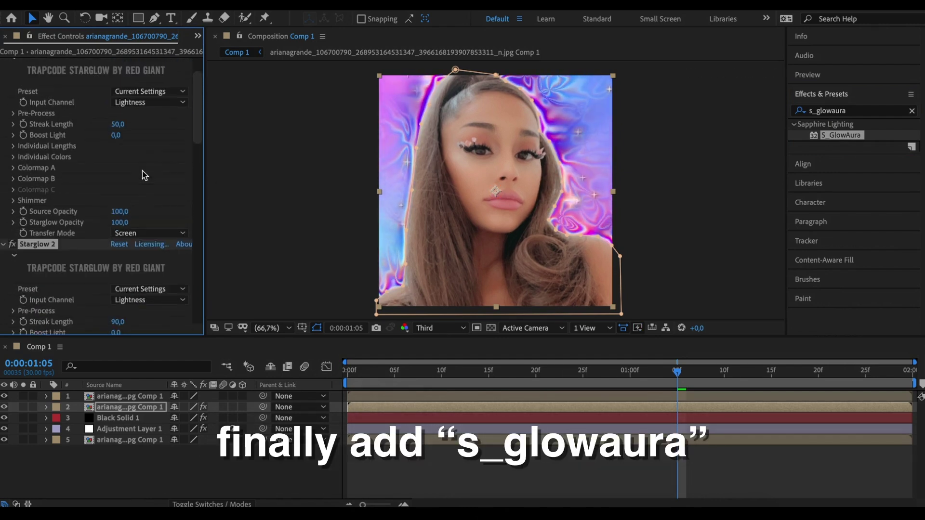
pyautogui.scroll(1, 150, 140)
pyautogui.moveTo(150, 140); pyautogui.dragTo(134, 140)
pyautogui.press('space')
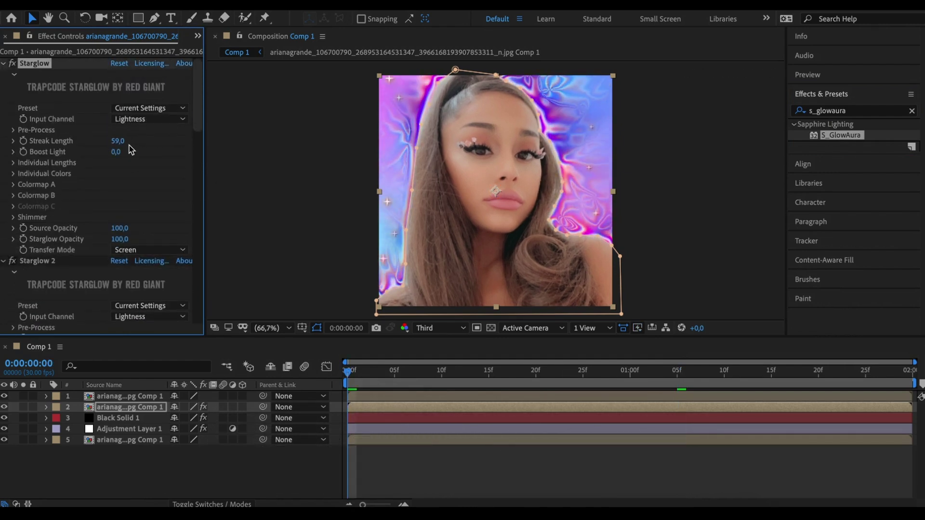
# Duplicate the top masked portrait and apply Saber with Core Type set to Layer Masks.
pyautogui.click(441, 398)
pyautogui.hotkey('ctrl', 'd')
pyautogui.click(858, 112)
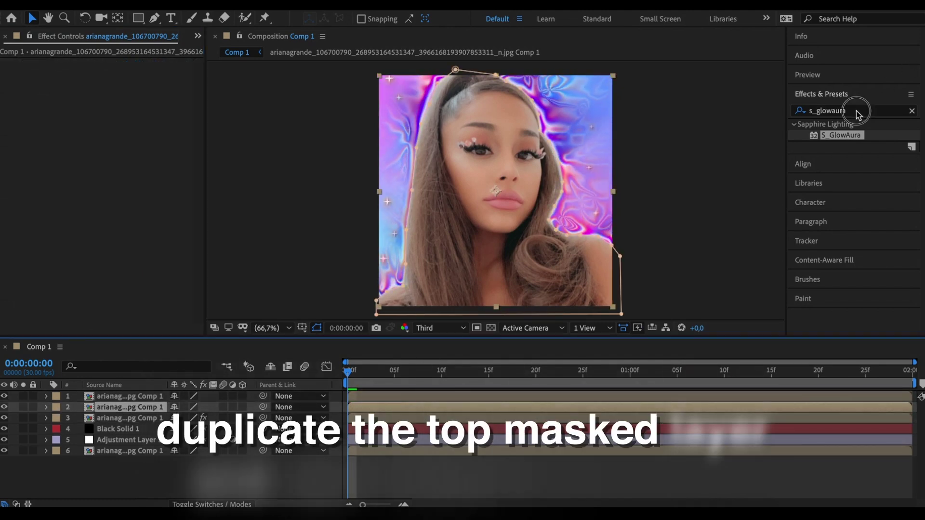
pyautogui.write('saber')
pyautogui.doubleClick(834, 136)
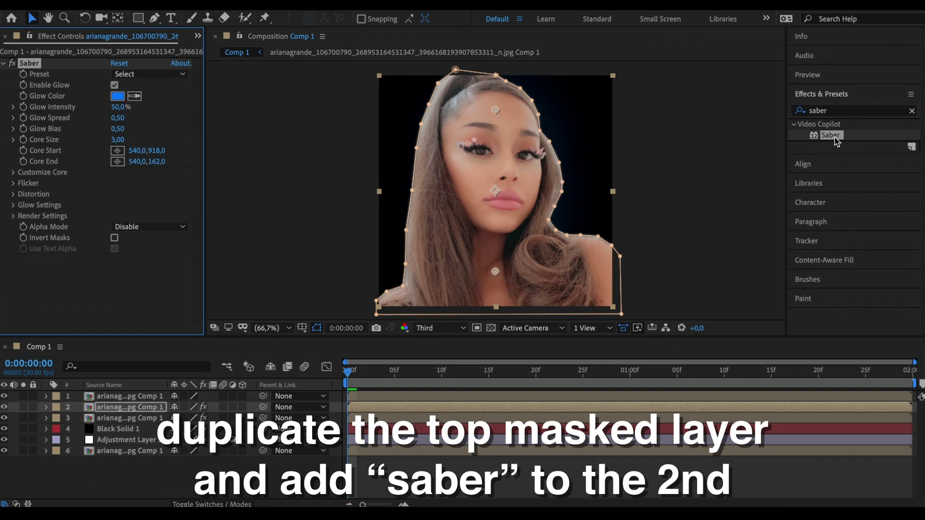
pyautogui.click(13, 172)
pyautogui.click(149, 182)
pyautogui.click(155, 209)
pyautogui.click(13, 172)
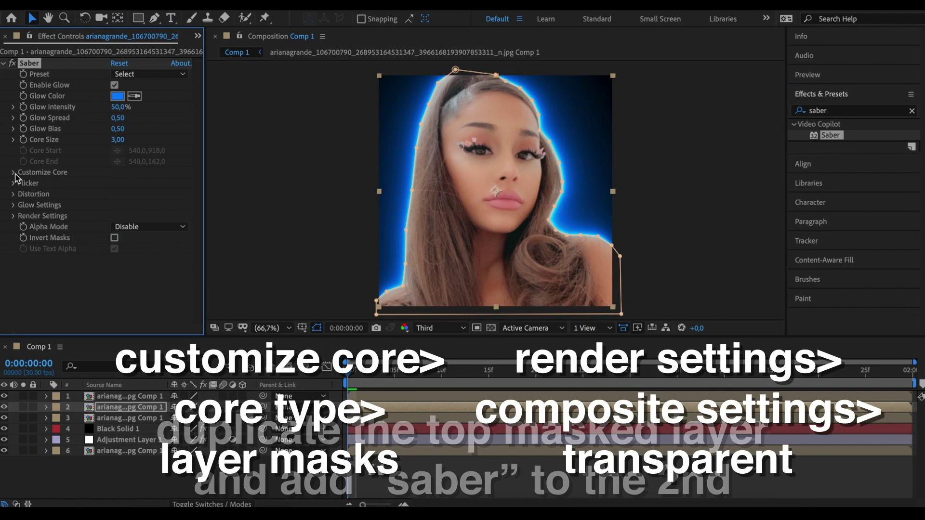
# Set the Saber Composite to Transparent and apply the Electric preset.
pyautogui.click(14, 216)
pyautogui.click(150, 238)
pyautogui.click(132, 246)
pyautogui.click(150, 325)
pyautogui.click(135, 336)
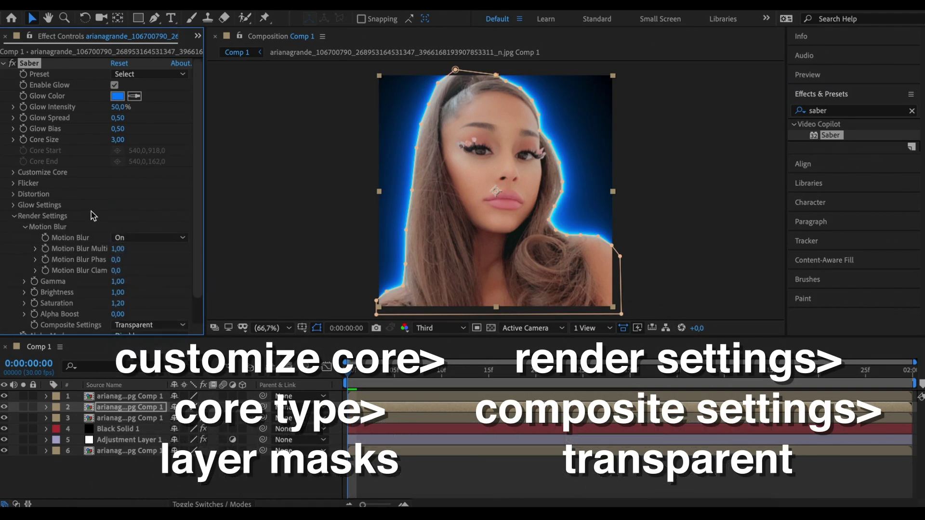
pyautogui.click(14, 216)
pyautogui.click(150, 73)
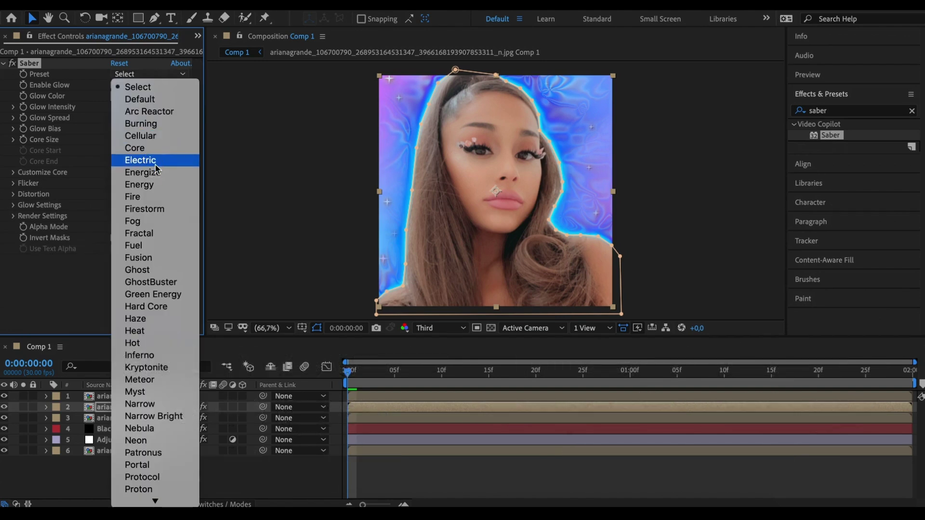
pyautogui.click(134, 159)
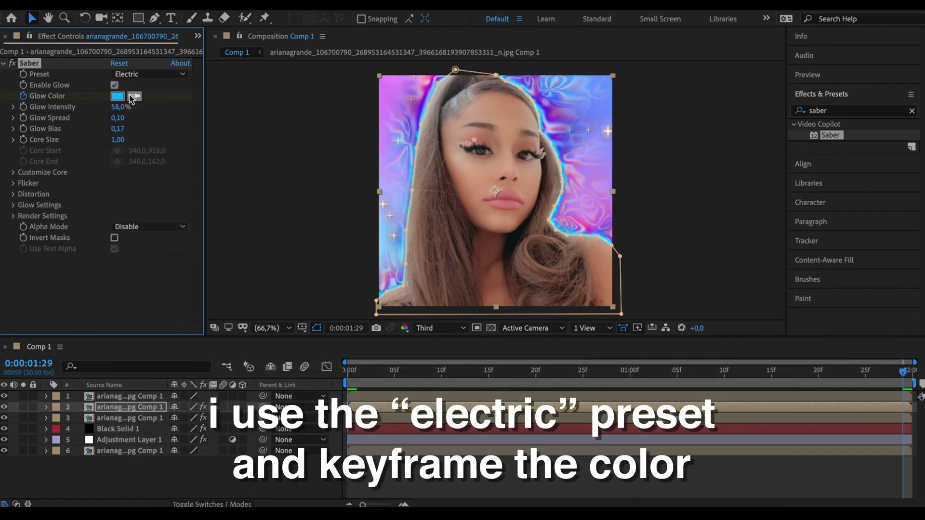
# Change the Saber glow colour to magenta and preview the animated glow.
pyautogui.click(118, 96)
pyautogui.moveTo(492, 225); pyautogui.dragTo(492, 190)
pyautogui.click(593, 182)
pyautogui.click(651, 457)
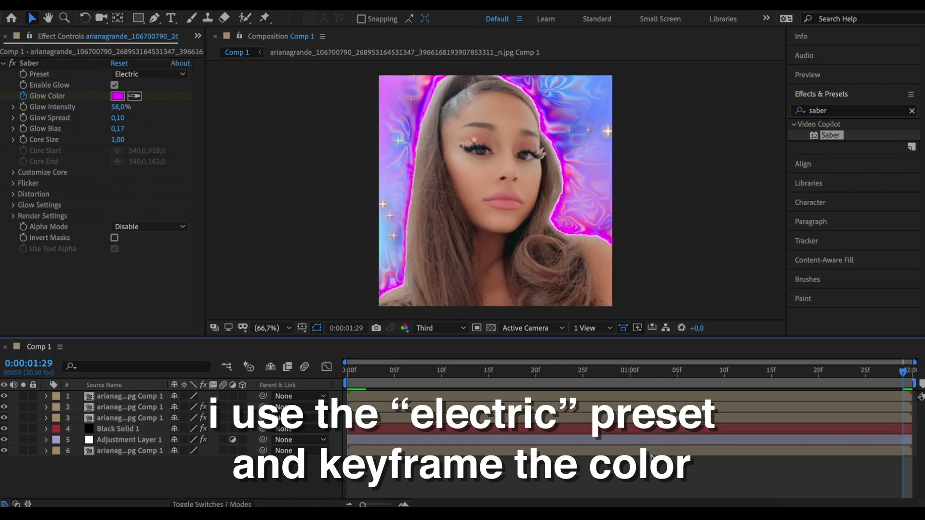
pyautogui.press('space')
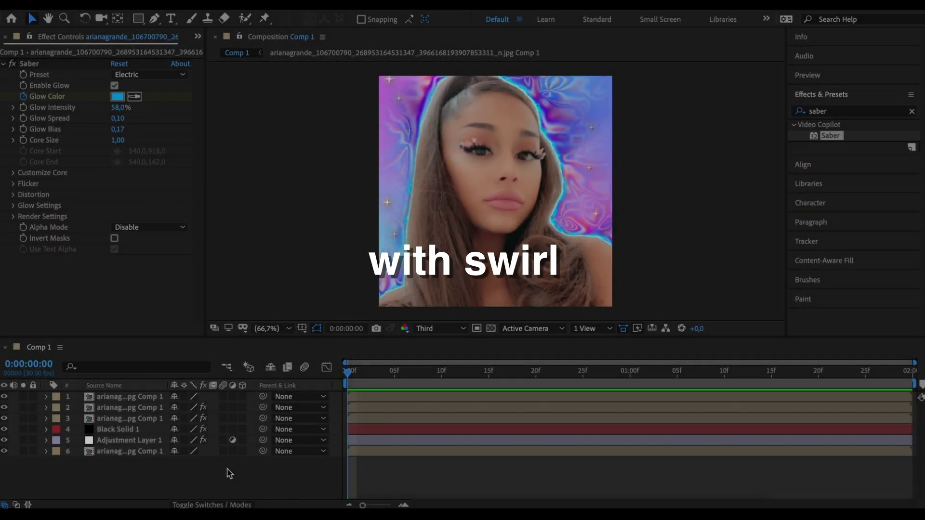
# Add a new black solid layer at the top of the comp.
pyautogui.rightClick(229, 474)
pyautogui.moveTo(248, 370)
pyautogui.click(415, 400)
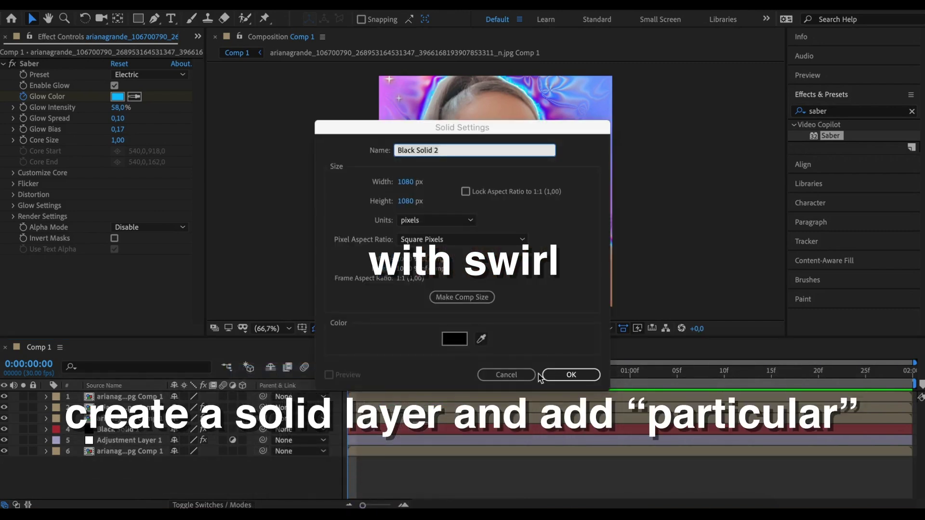
pyautogui.click(570, 375)
# Apply Trapcode Particular to the new solid and open its Designer.
pyautogui.doubleClick(848, 111)
pyautogui.write('parti')
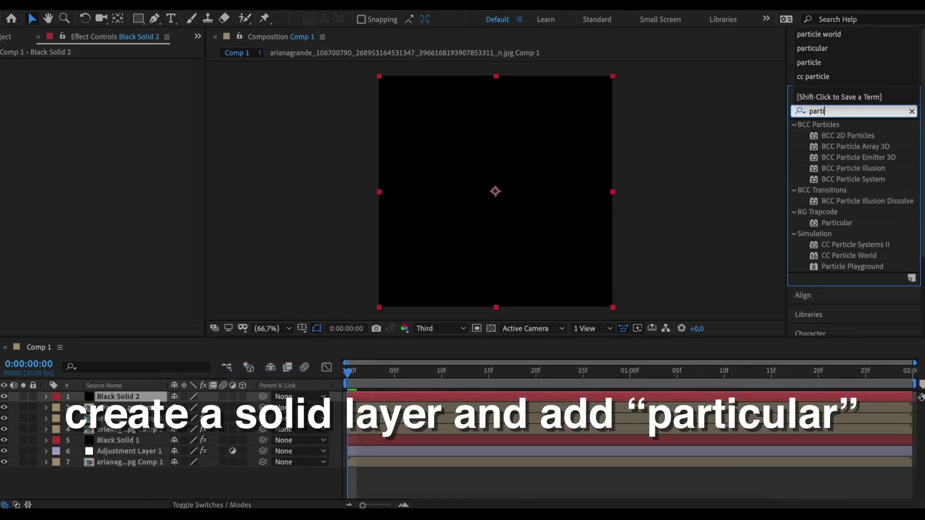
pyautogui.write('cular')
pyautogui.doubleClick(837, 136)
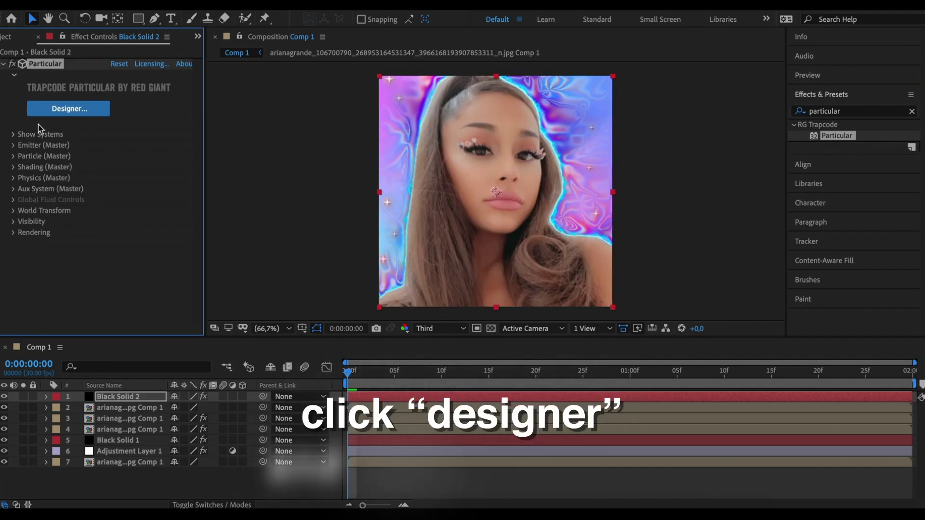
pyautogui.click(57, 109)
# In the particle colour settings, set the first Color Over Life stop to purple.
pyautogui.click(29, 24)
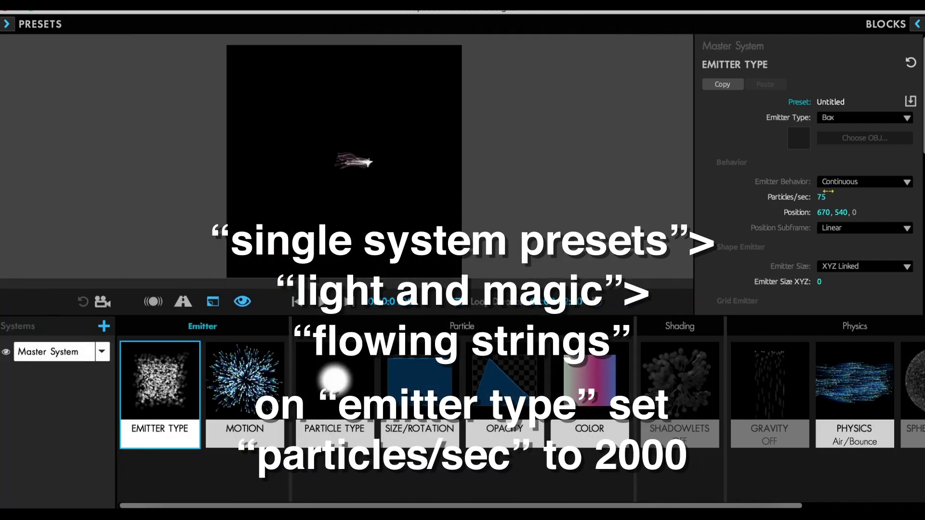
pyautogui.write('000')
pyautogui.click(589, 381)
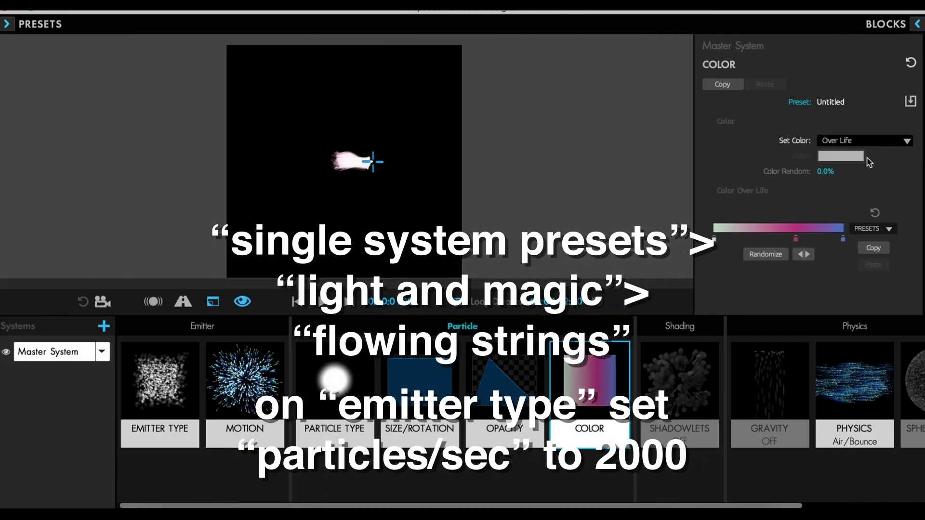
pyautogui.doubleClick(714, 239)
pyautogui.click(83, 441)
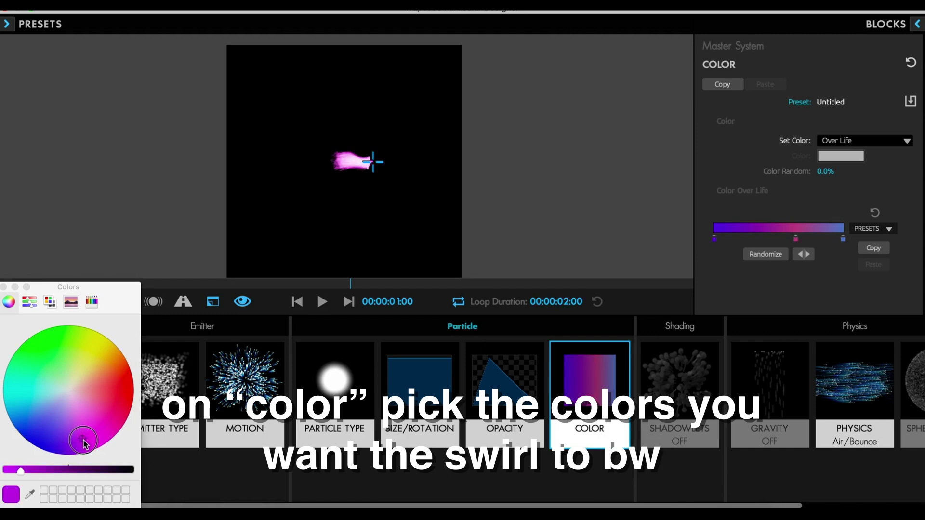
# Set the second Color Over Life gradient stop to a darker blue.
pyautogui.click(796, 239)
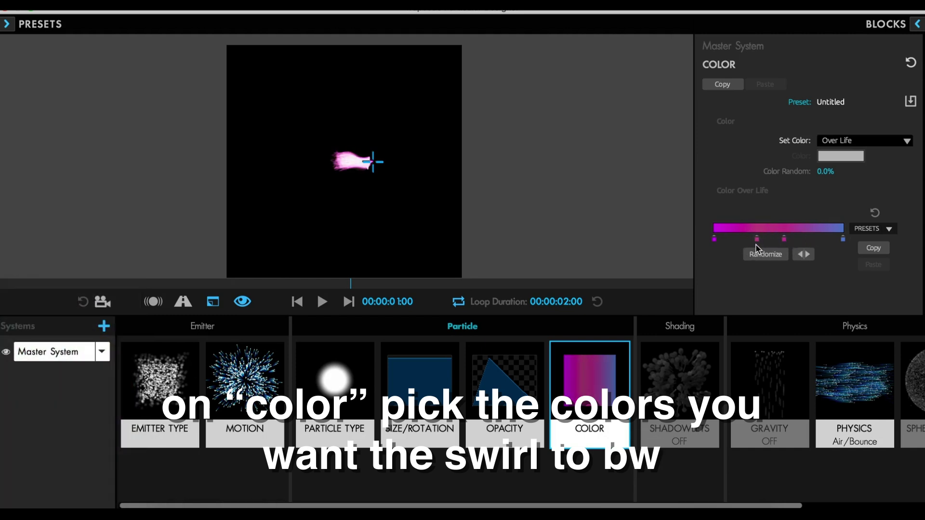
pyautogui.doubleClick(757, 239)
pyautogui.click(41, 434)
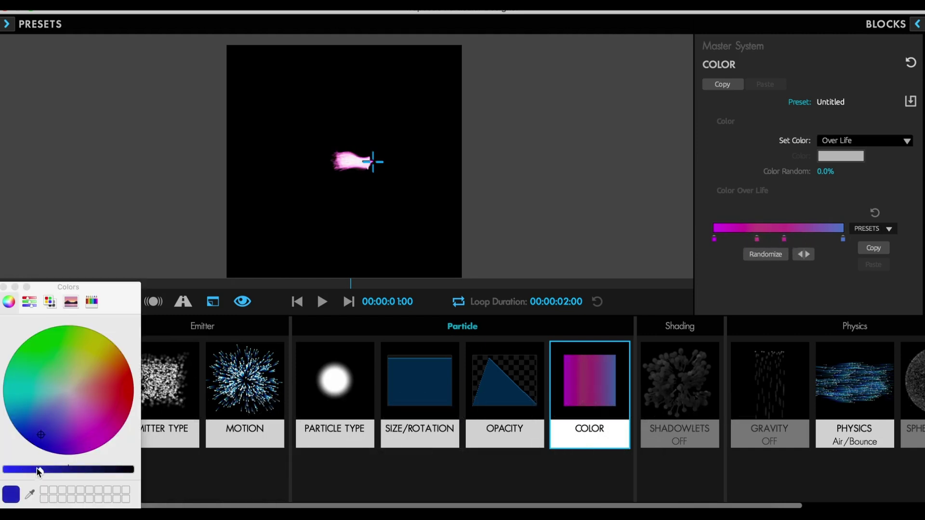
pyautogui.moveTo(42, 470); pyautogui.dragTo(16, 472)
pyautogui.click(569, 248)
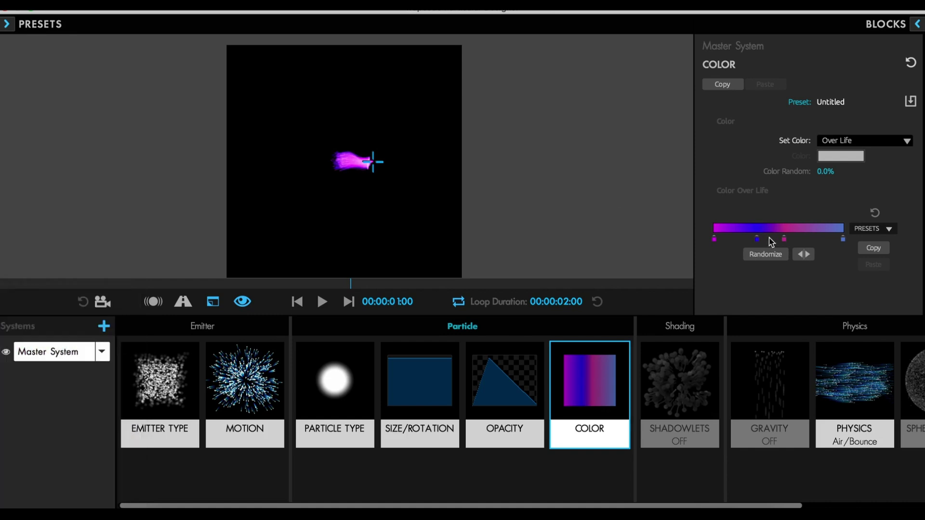
# Add a magenta stop to the Color Over Life gradient and apply the design.
pyautogui.doubleClick(715, 239)
pyautogui.click(519, 260)
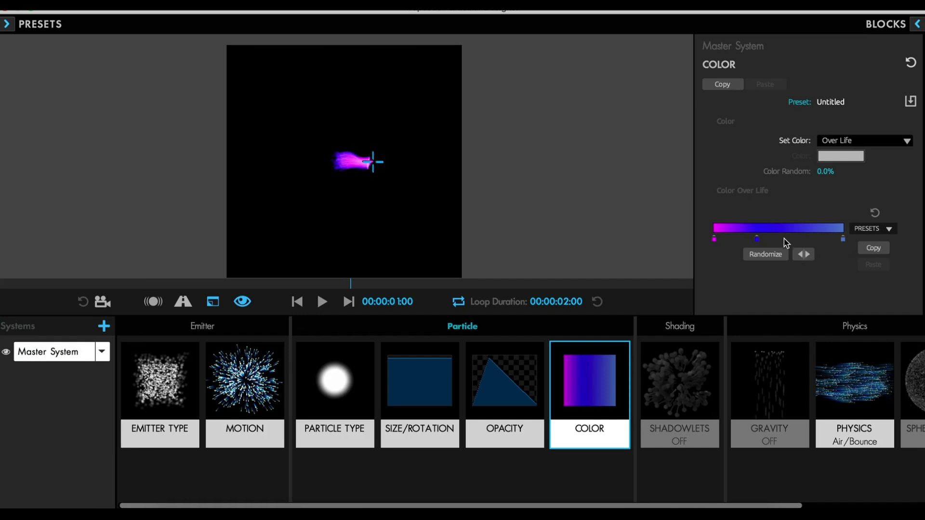
pyautogui.doubleClick(794, 238)
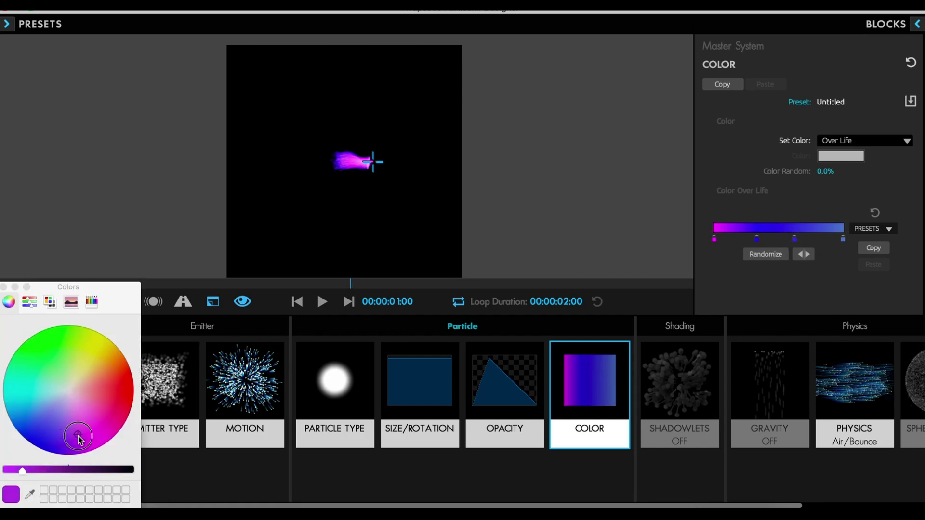
pyautogui.moveTo(99, 427); pyautogui.dragTo(90, 424)
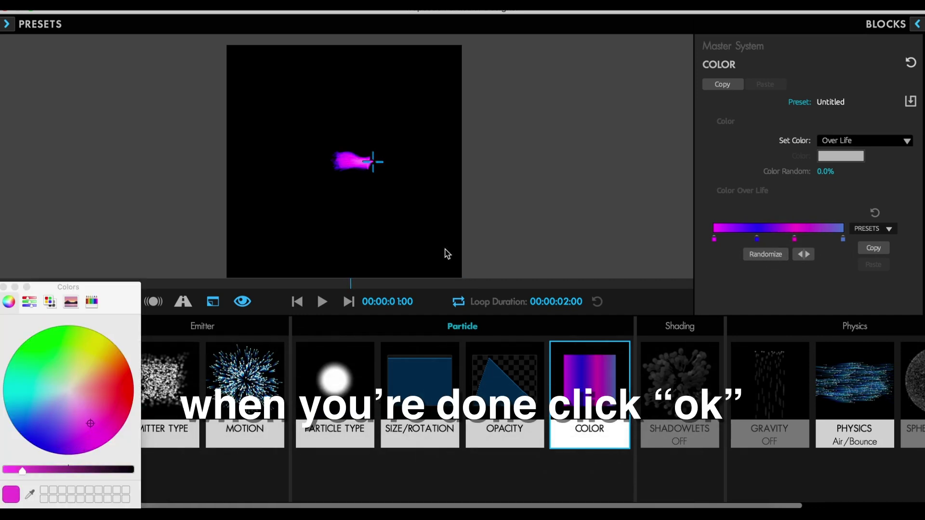
pyautogui.click(524, 231)
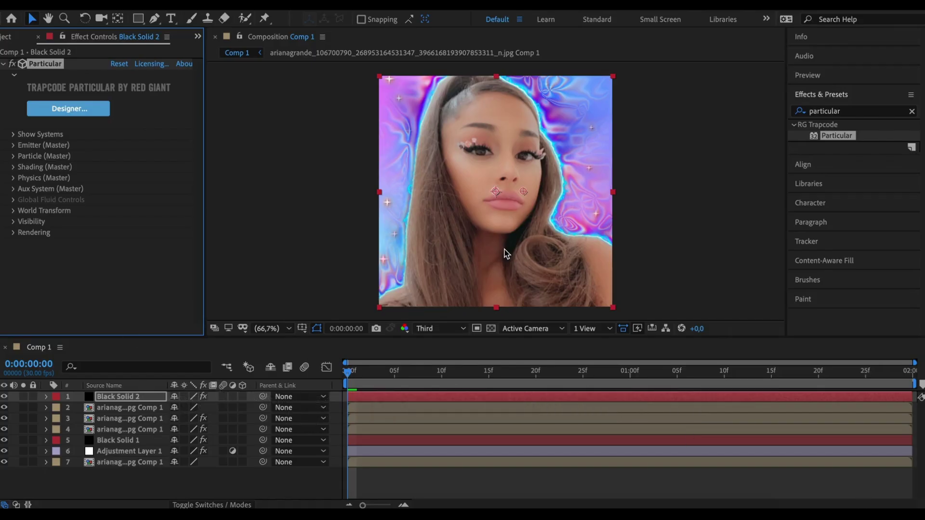
# Pen a curved open mask arcing around the face, starting far left outside the image.
pyautogui.press('g')
pyautogui.click(411, 317)
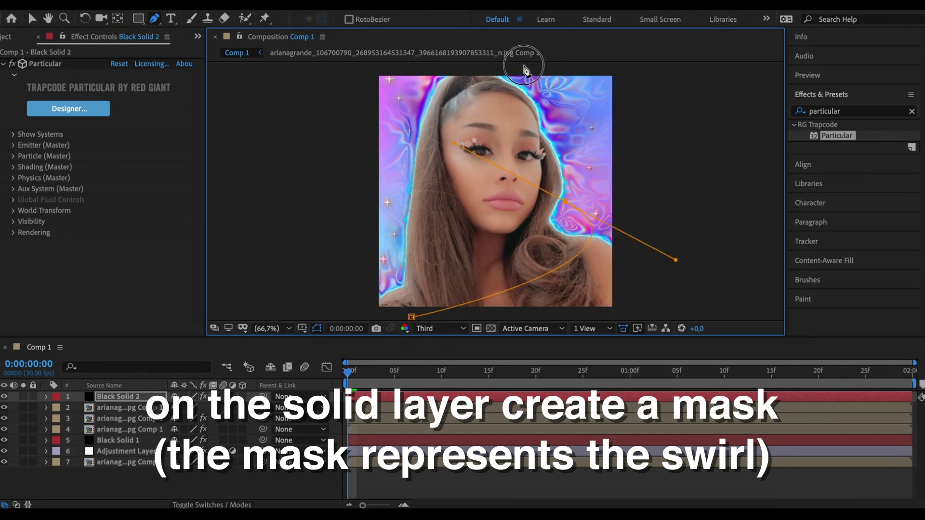
pyautogui.moveTo(524, 67); pyautogui.dragTo(723, 10)
pyautogui.press(',')
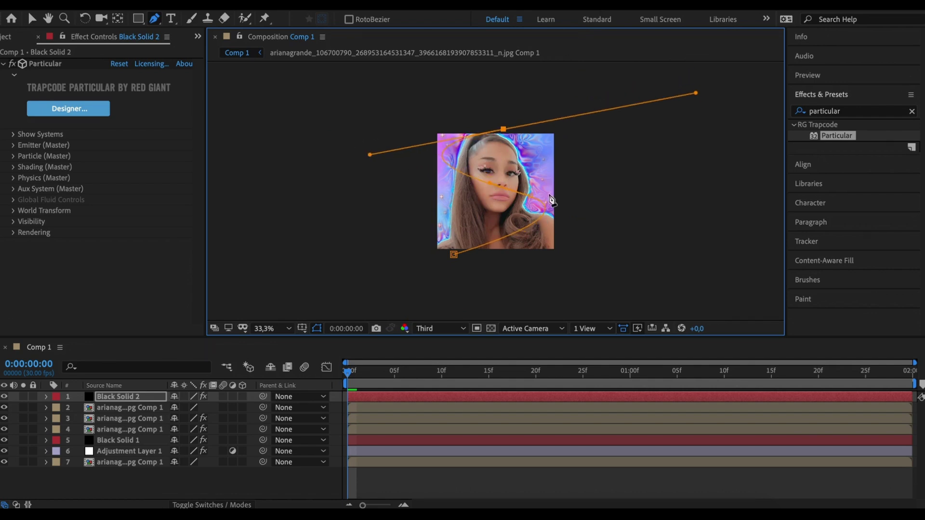
pyautogui.moveTo(491, 186); pyautogui.dragTo(489, 175)
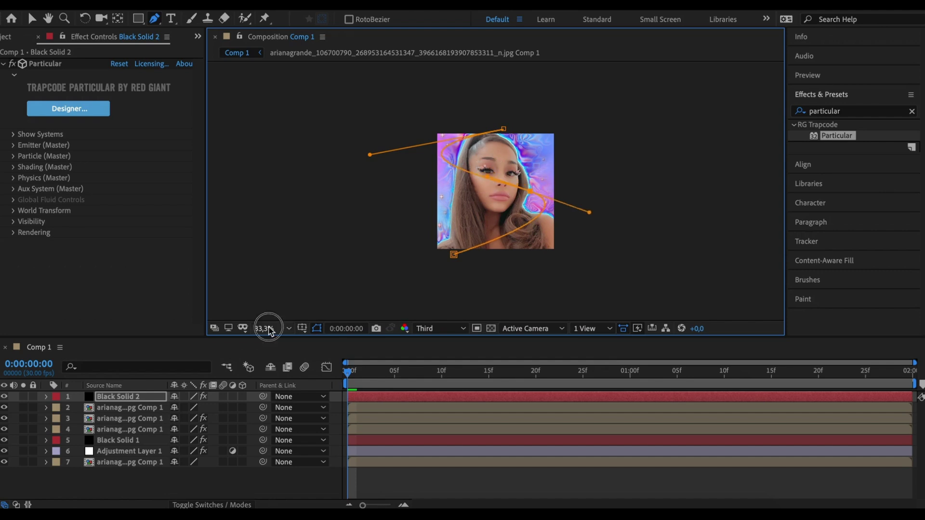
pyautogui.press('.')
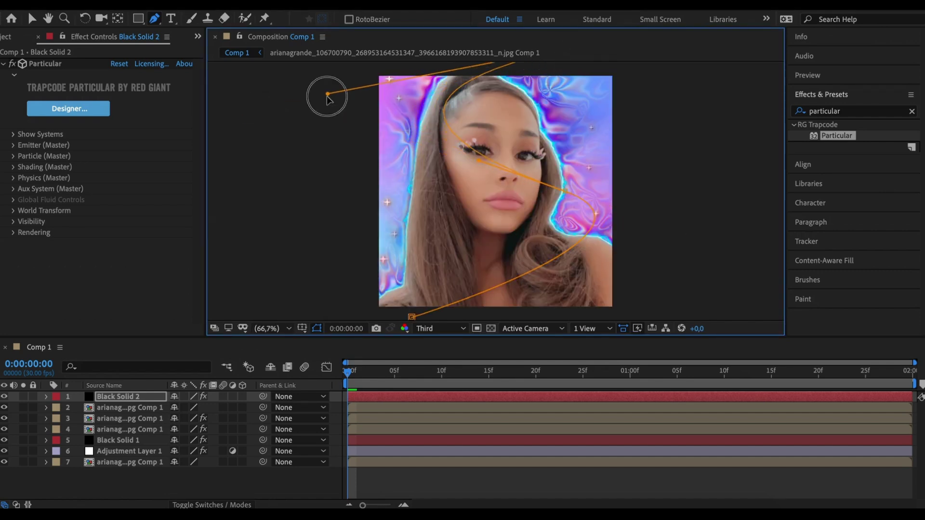
pyautogui.moveTo(243, 115); pyautogui.dragTo(208, 114)
# Copy the particle solid's Mask Path.
pyautogui.press('v')
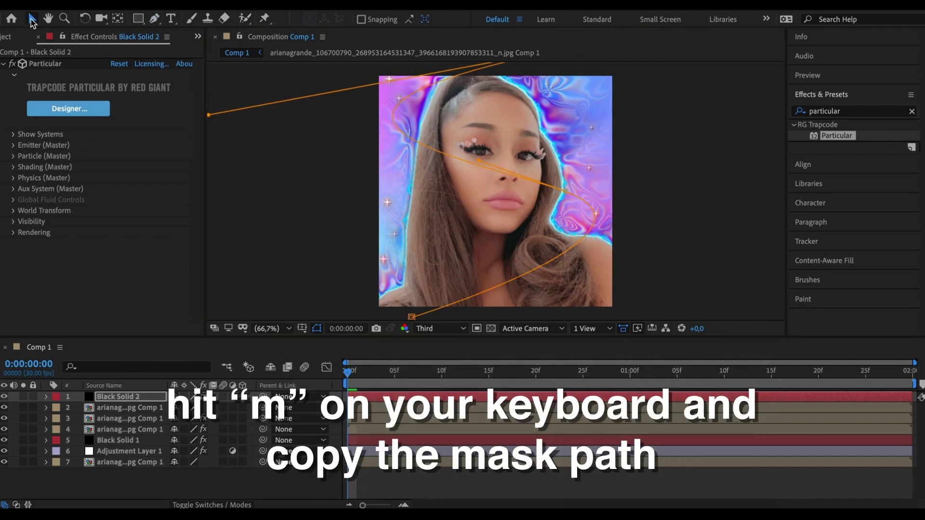
pyautogui.press('m')
pyautogui.click(136, 420)
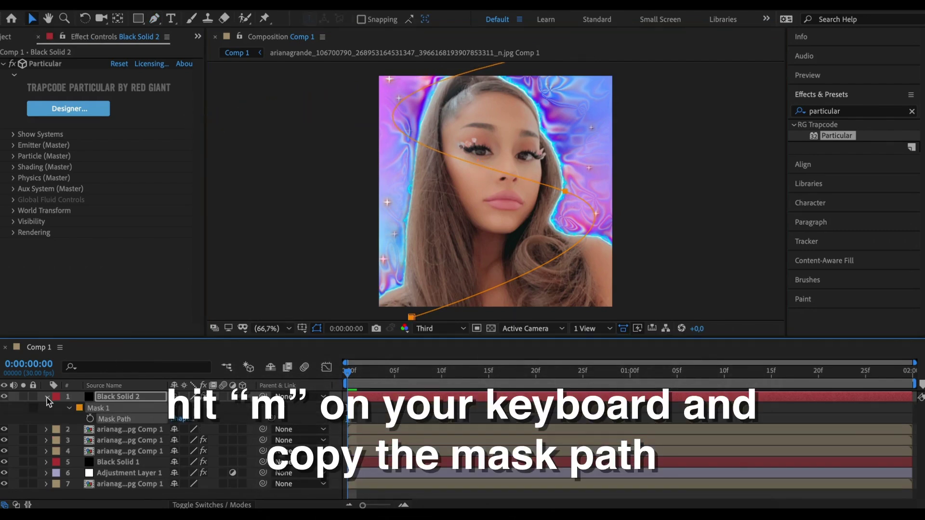
pyautogui.click(47, 396)
# Paste the mask path into Emitter (Master) Position and preview the swirl.
pyautogui.click(14, 146)
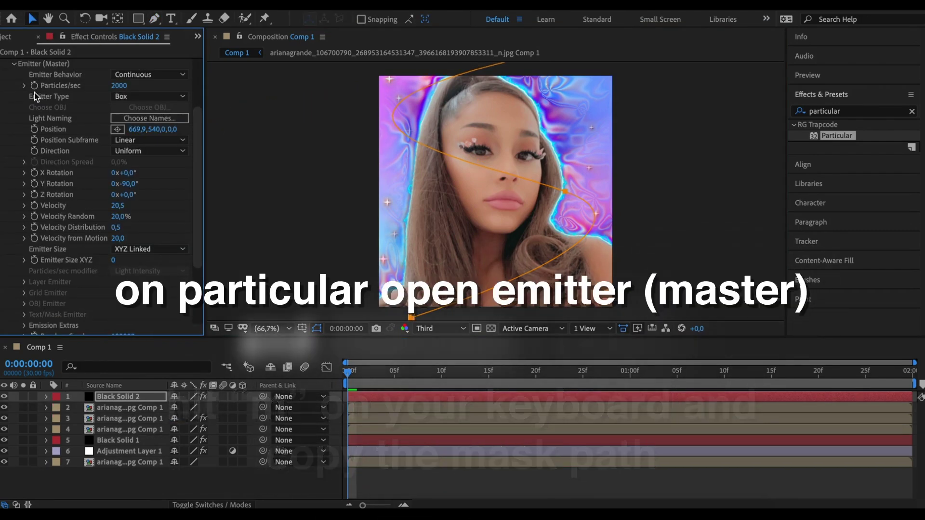
pyautogui.click(34, 129)
pyautogui.press('u')
pyautogui.hotkey('ctrl', 'v')
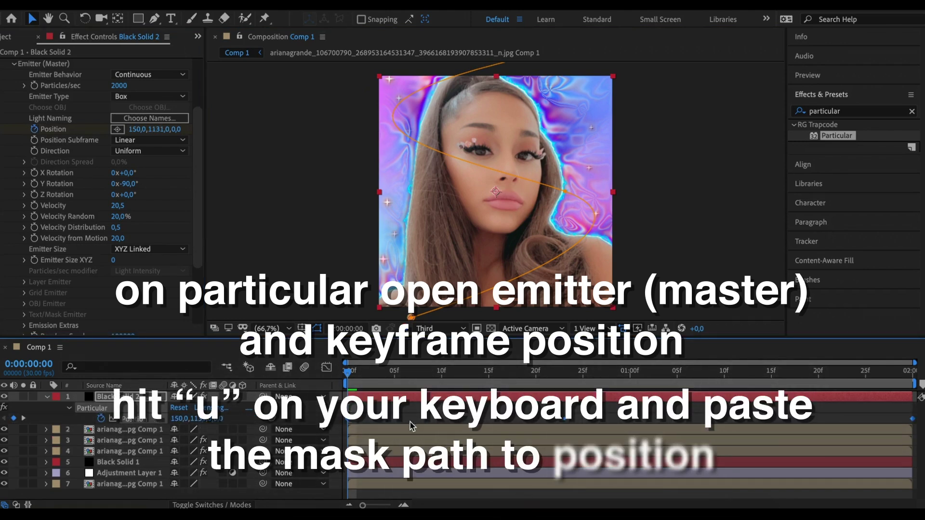
pyautogui.press('space')
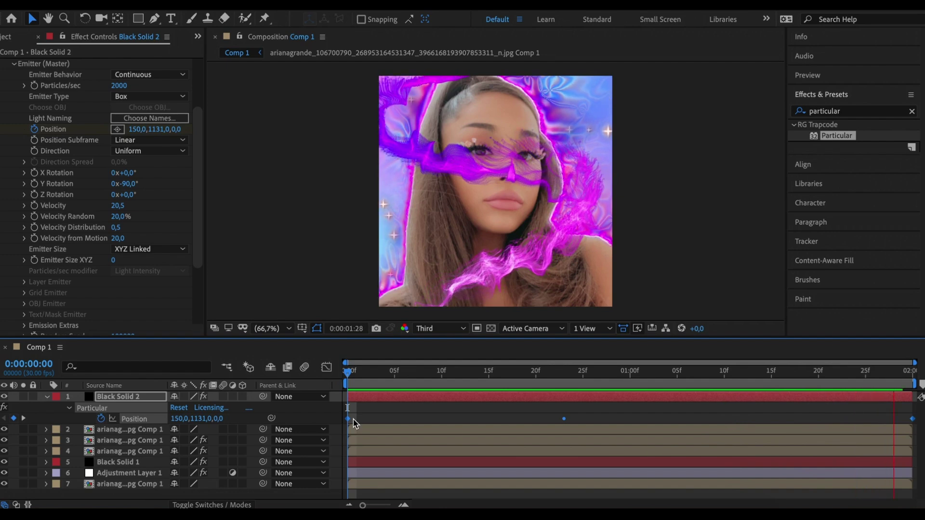
# Duplicate the masked portrait layer and move the copy above Black Solid 2.
pyautogui.press('space')
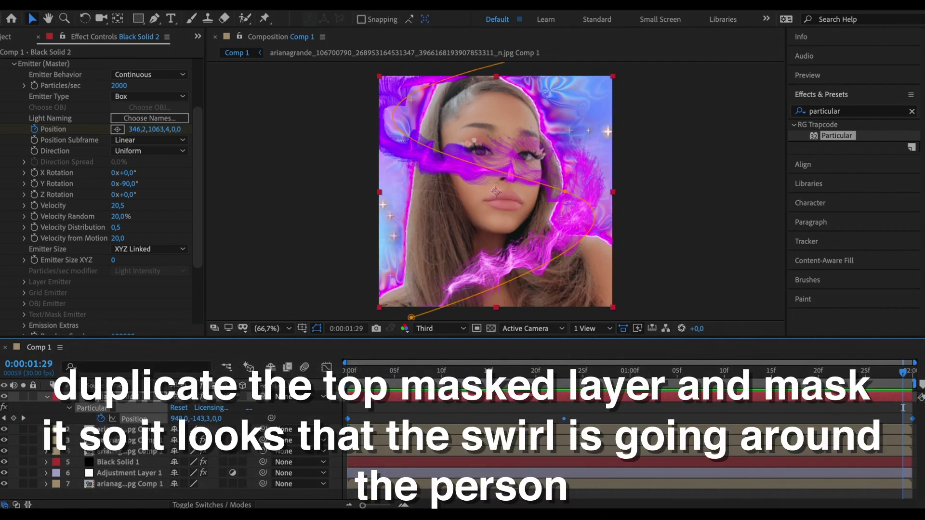
pyautogui.click(130, 441)
pyautogui.hotkey('ctrl', 'd')
pyautogui.moveTo(130, 398); pyautogui.dragTo(131, 396)
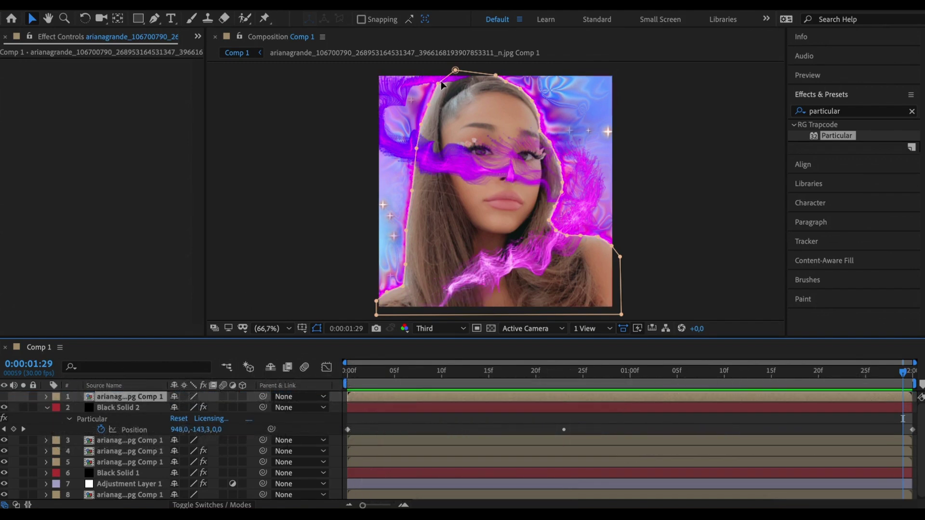
# Pull the copy's mask down onto the face and hair, and make it visible.
pyautogui.moveTo(455, 70); pyautogui.dragTo(456, 195)
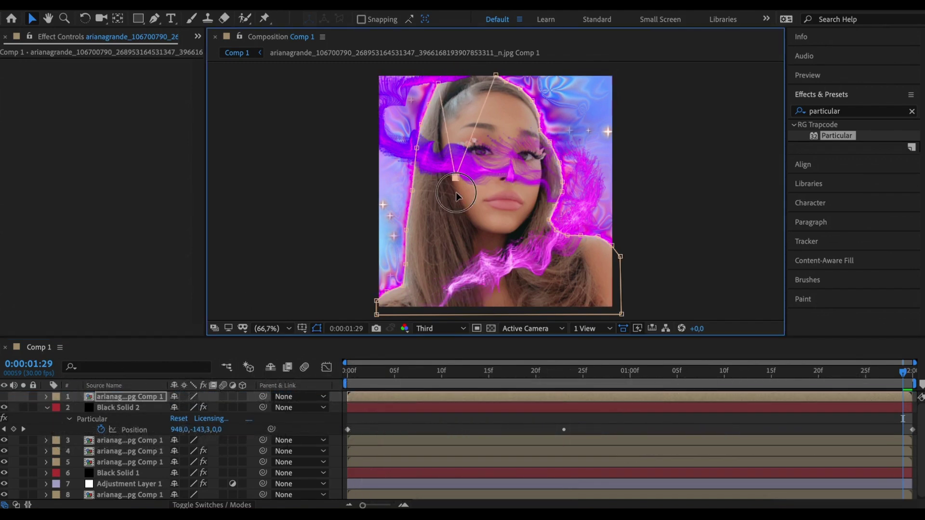
pyautogui.moveTo(497, 76)
pyautogui.mouseDown()
pyautogui.moveTo(546, 217)
pyautogui.moveTo(498, 258)
pyautogui.moveTo(476, 214)
pyautogui.mouseUp()
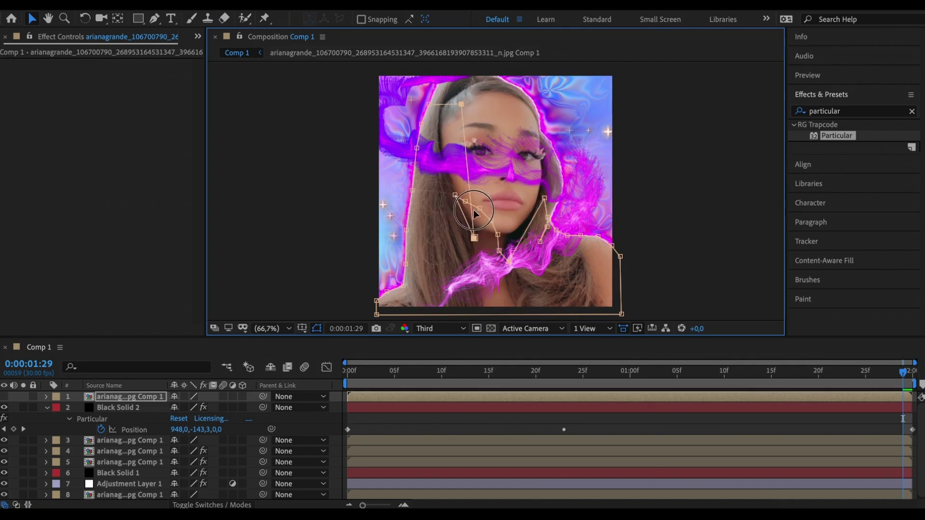
pyautogui.moveTo(434, 103); pyautogui.dragTo(421, 208)
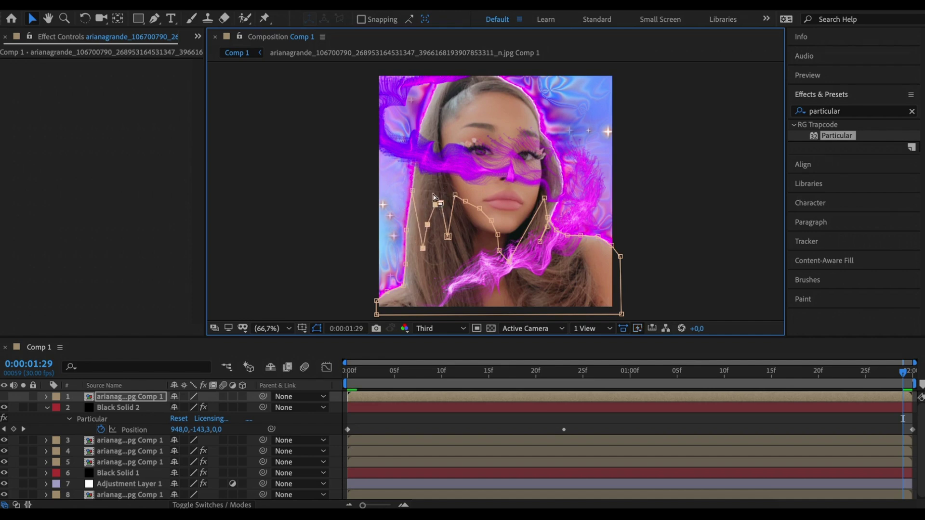
pyautogui.moveTo(454, 250)
pyautogui.mouseDown()
pyautogui.moveTo(459, 203)
pyautogui.moveTo(477, 222)
pyautogui.mouseUp()
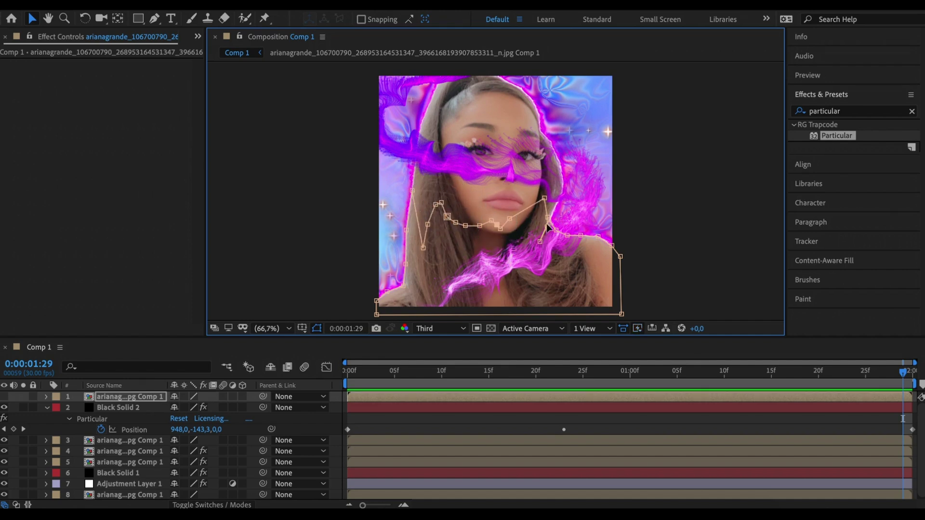
pyautogui.moveTo(548, 226)
pyautogui.mouseDown()
pyautogui.moveTo(516, 227)
pyautogui.moveTo(540, 222)
pyautogui.mouseUp()
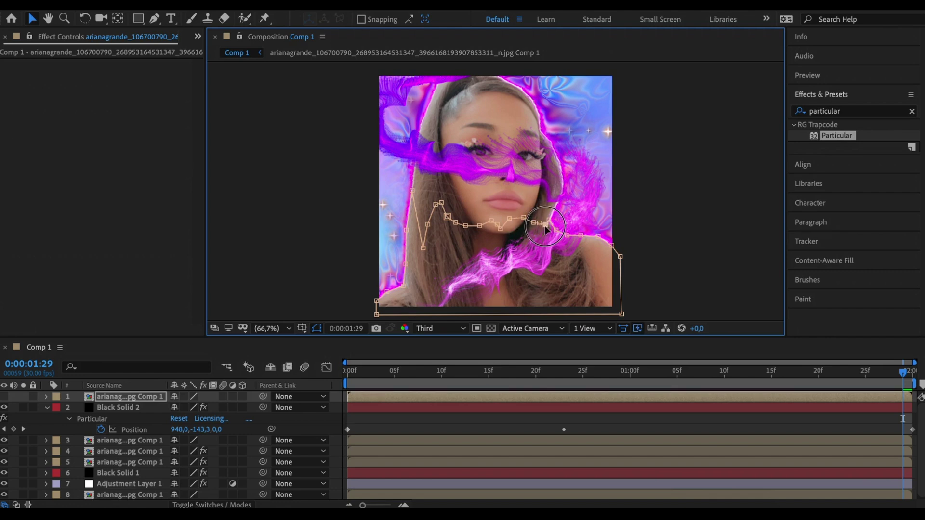
pyautogui.moveTo(413, 196); pyautogui.dragTo(432, 241)
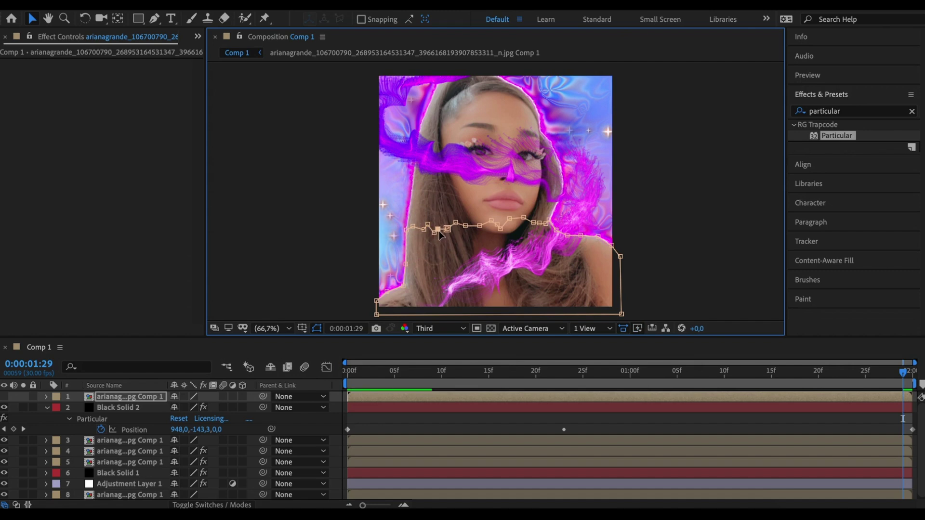
pyautogui.click(4, 396)
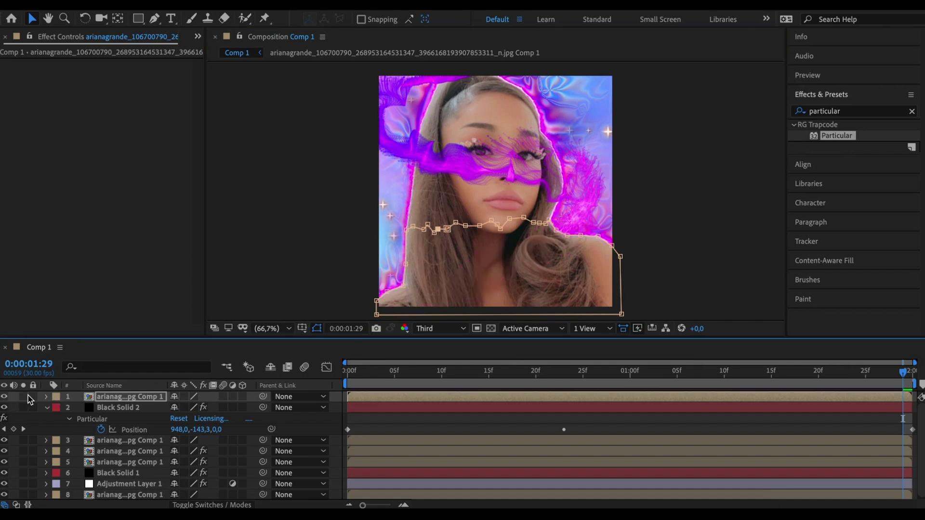
# Add a second mask at the top of the head, feather it 10 px, and preview.
pyautogui.click(435, 89)
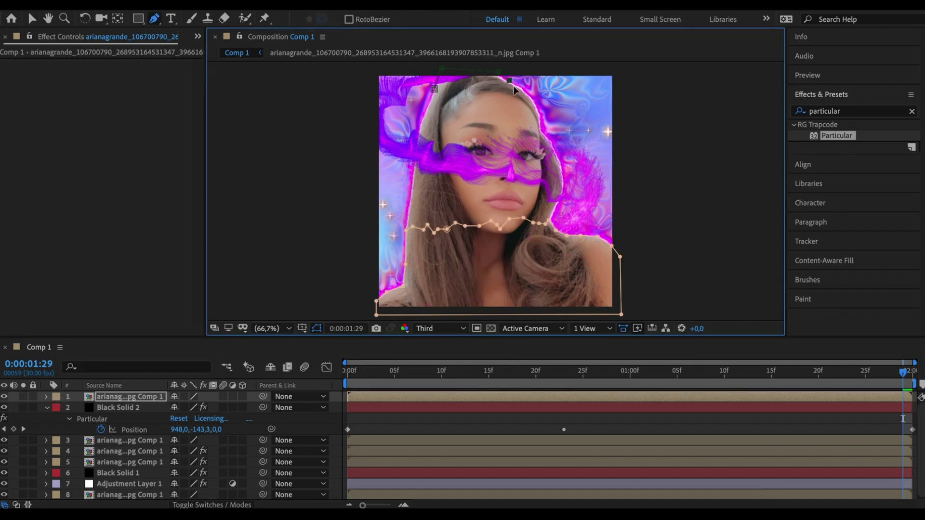
pyautogui.click(32, 18)
pyautogui.press('f')
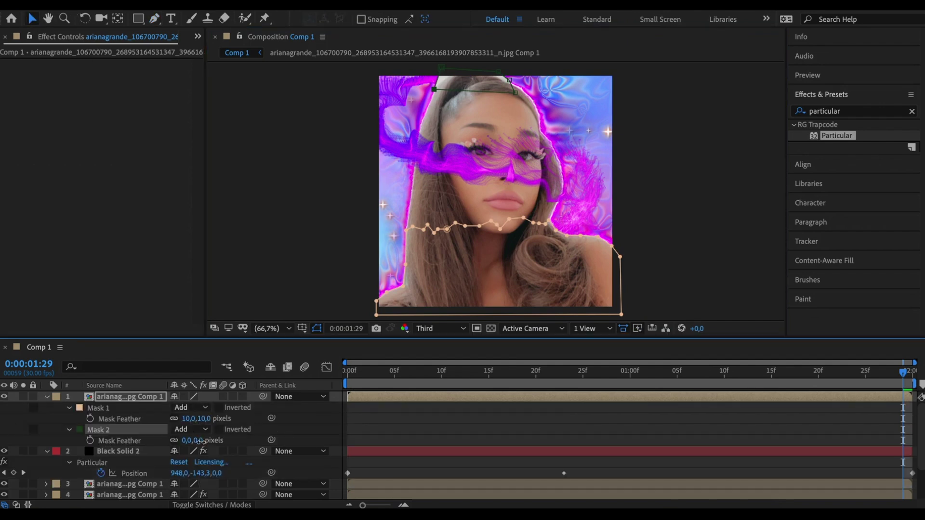
pyautogui.press('space')
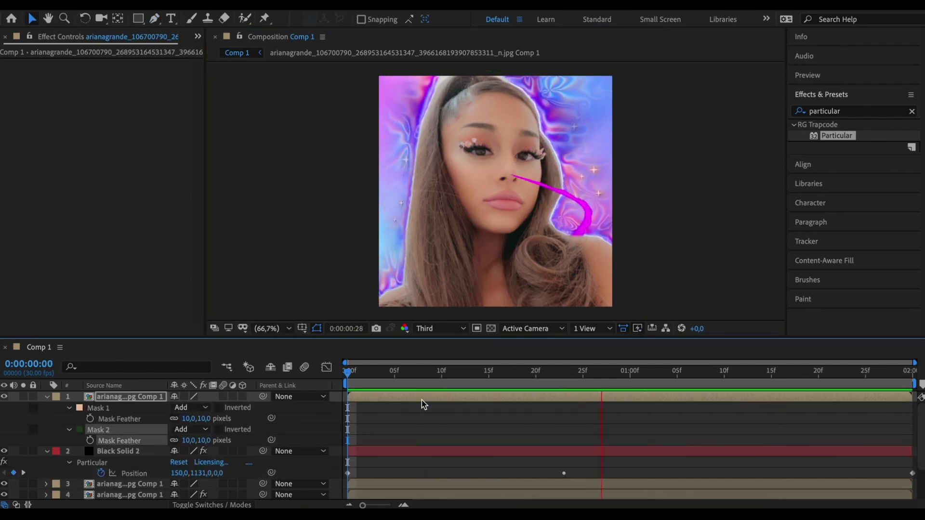
pyautogui.press('space')
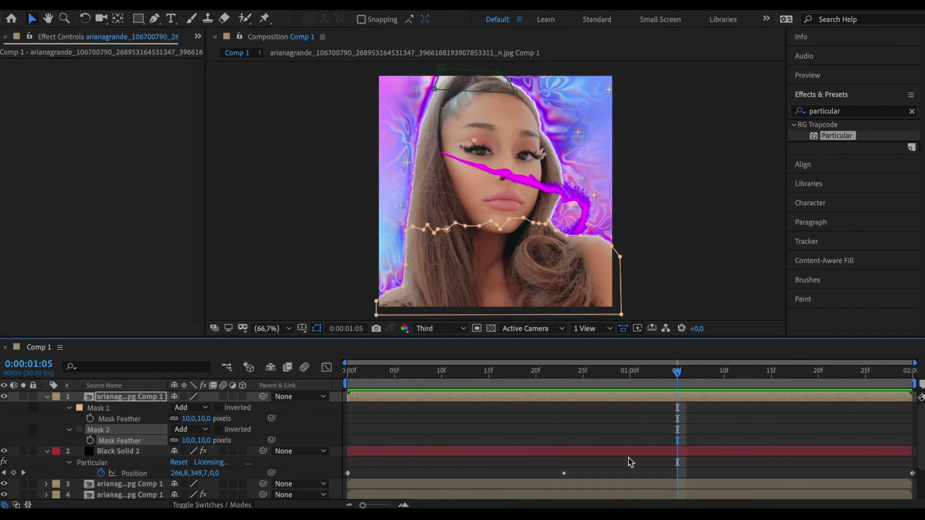
# Apply S_Glow to Black Solid 2.
pyautogui.click(632, 453)
pyautogui.click(854, 111)
pyautogui.write('s_glow')
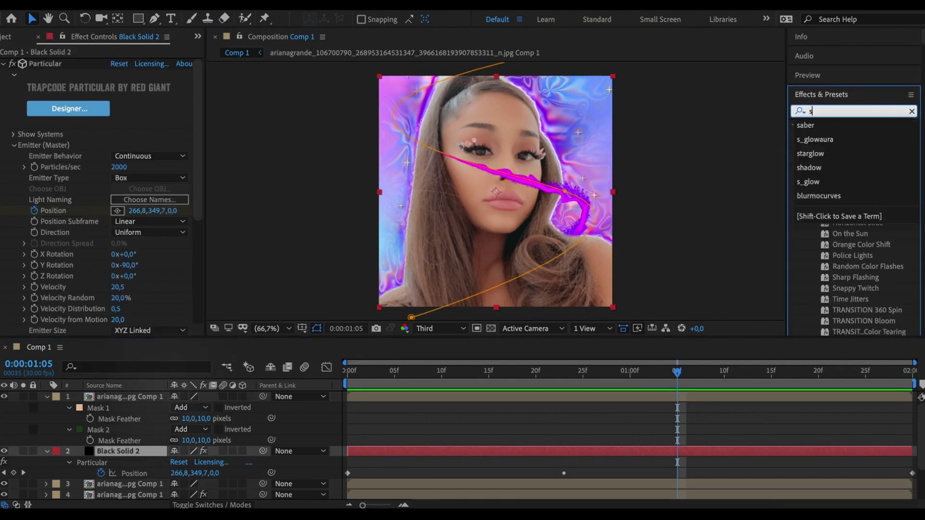
pyautogui.doubleClick(836, 136)
# Add a Drop Shadow to the particle solid and preview the glowing swirl.
pyautogui.click(849, 111)
pyautogui.write('shadow')
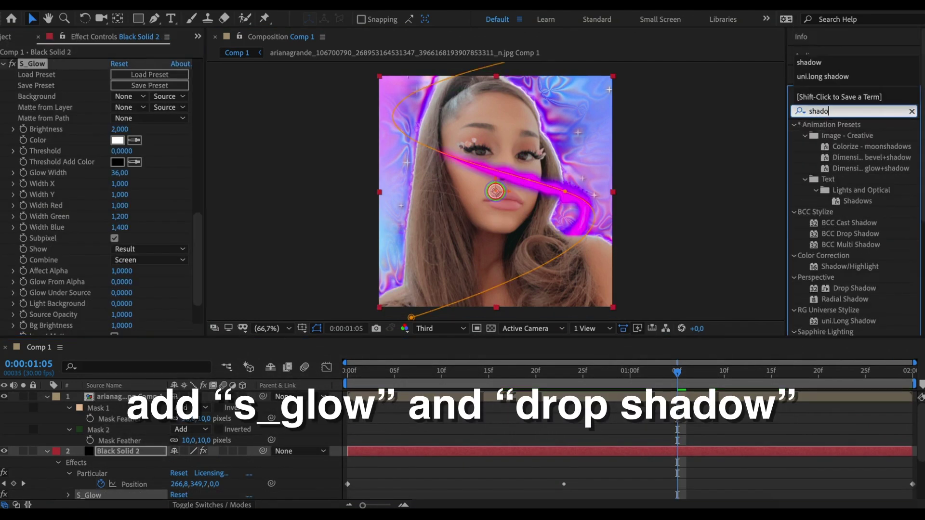
pyautogui.click(840, 289)
pyautogui.doubleClick(840, 289)
pyautogui.press('space')
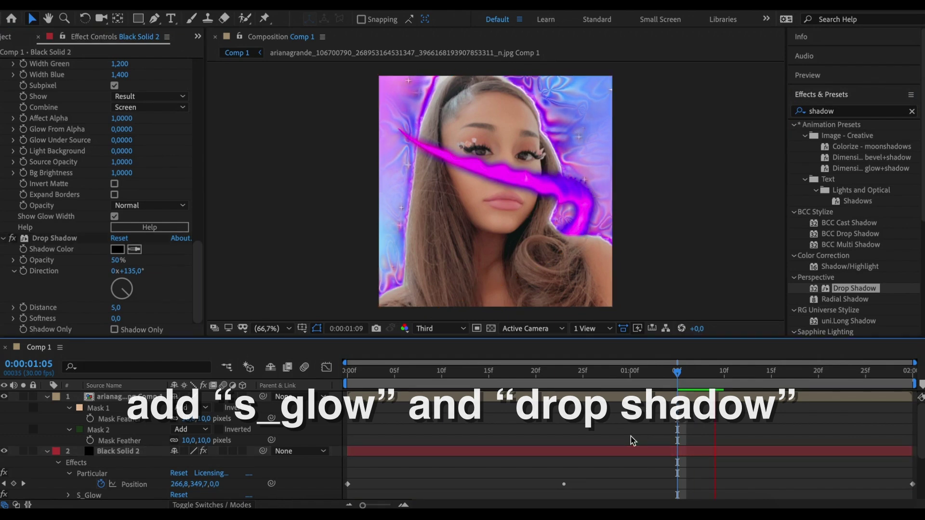